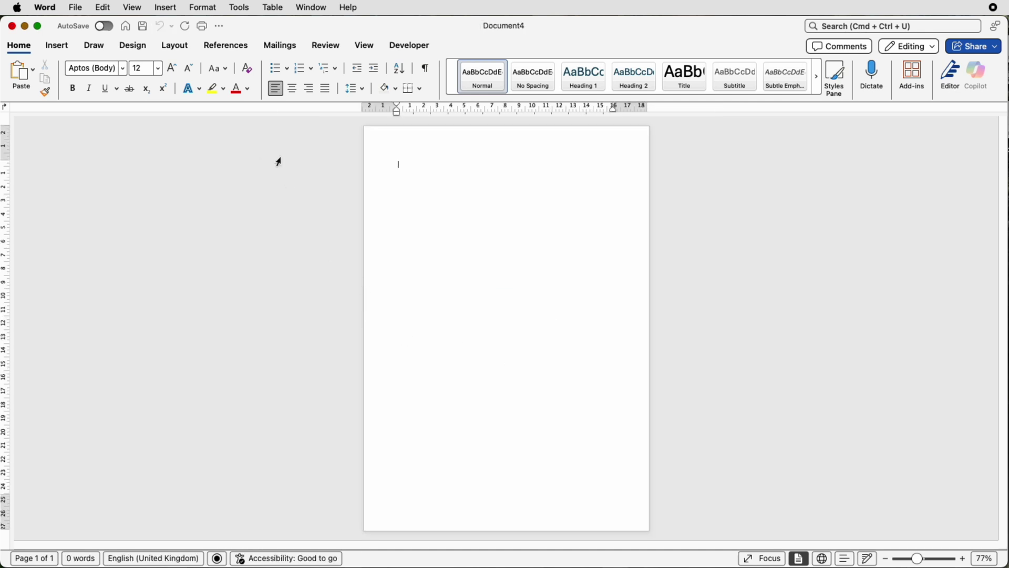
# - Set Document4's page orientation to Landscape from the Layout options
pyautogui.click(176, 46)
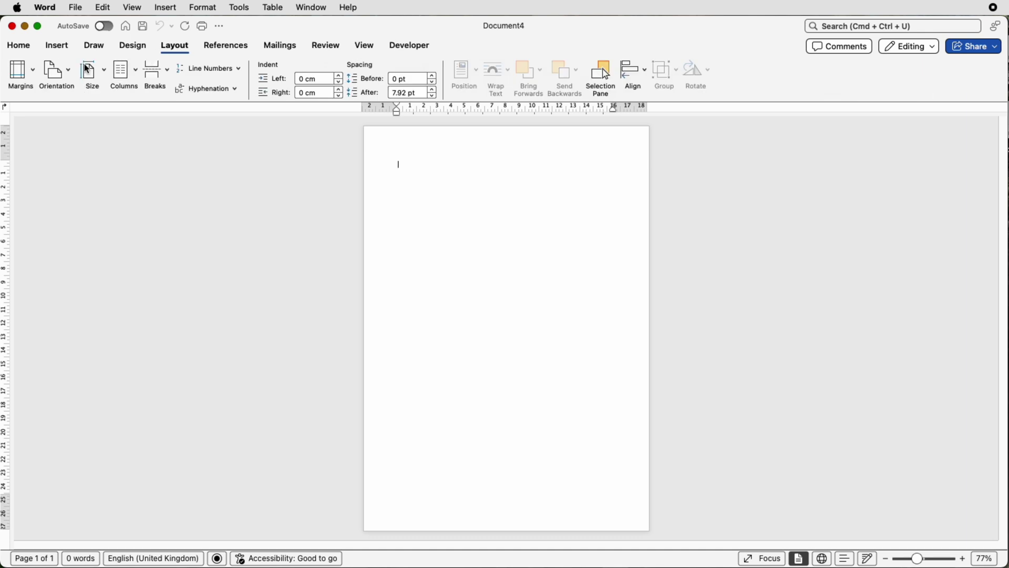
pyautogui.click(69, 76)
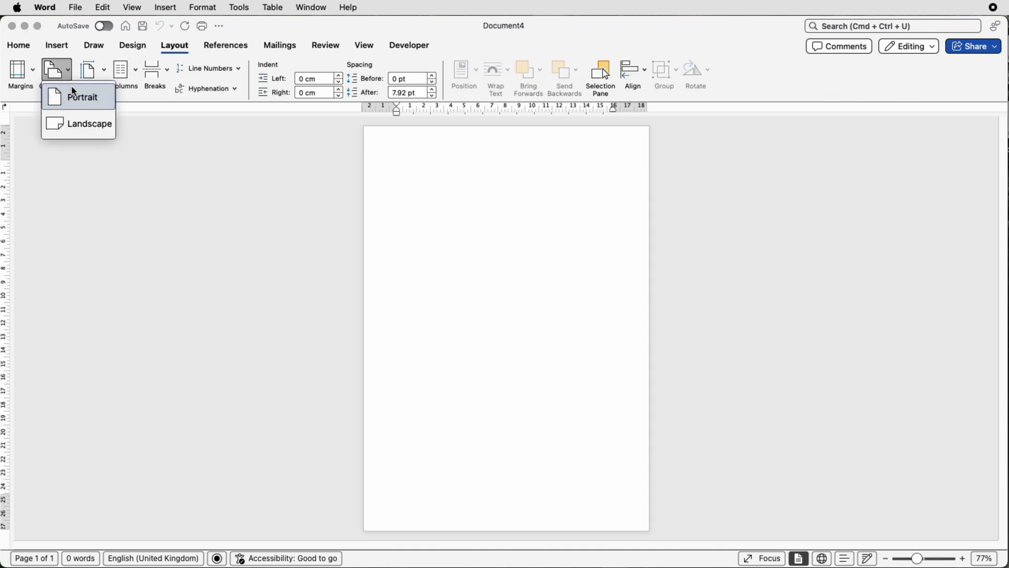
pyautogui.click(81, 124)
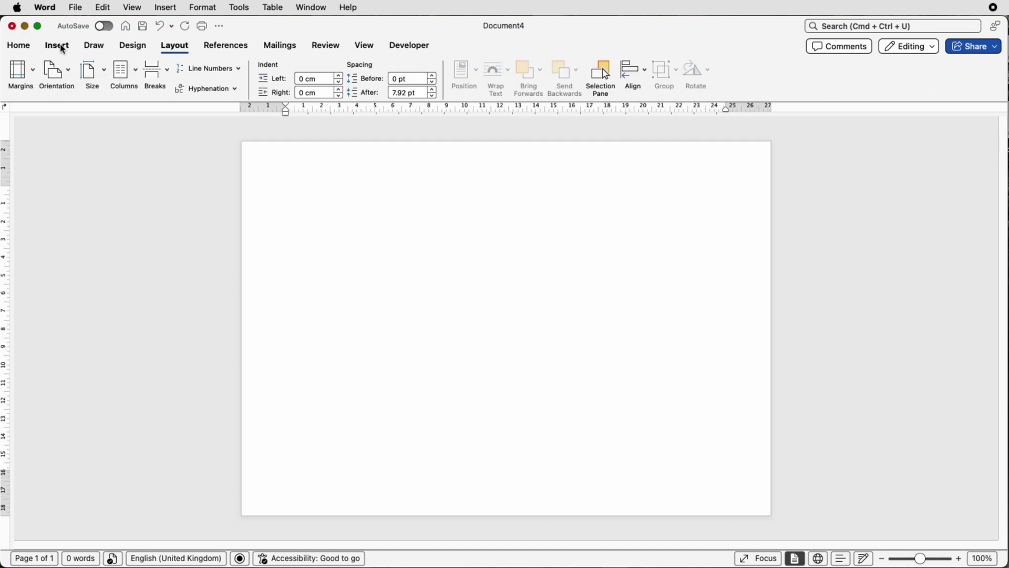
# - Draw an oval as a circle near the page centre and nudge it slightly right and down
pyautogui.click(63, 50)
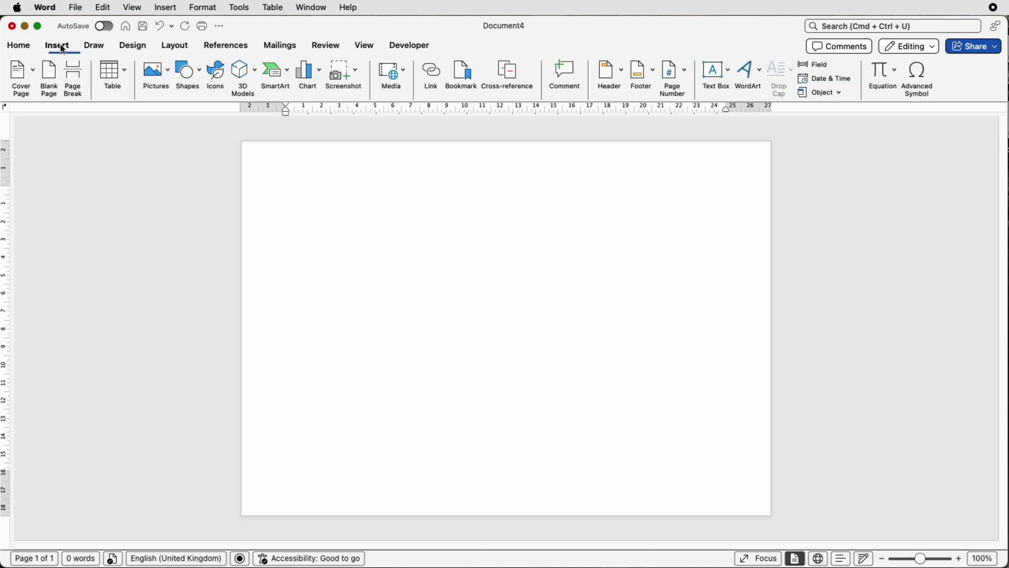
pyautogui.click(200, 76)
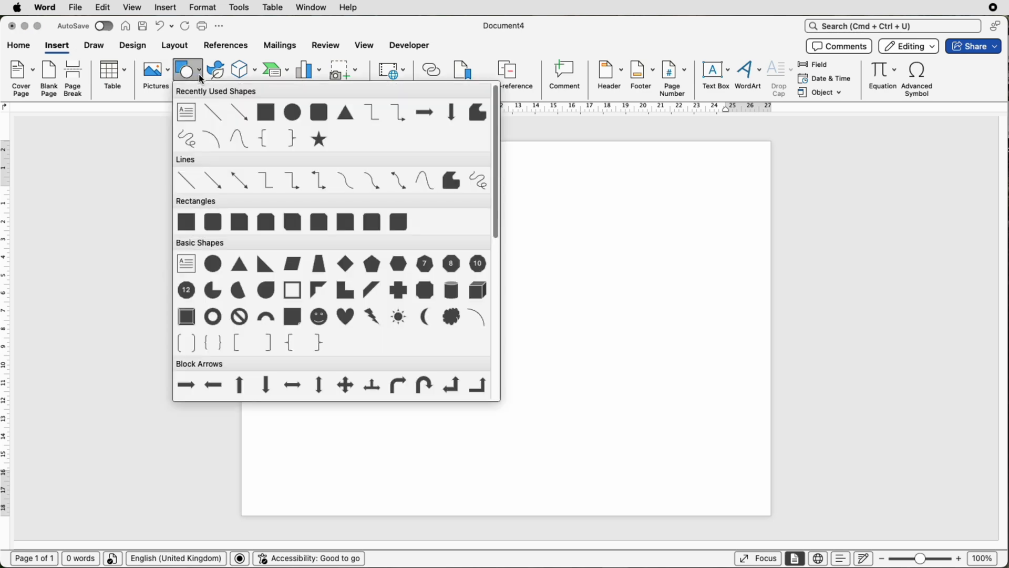
pyautogui.click(212, 264)
pyautogui.press('Escape')
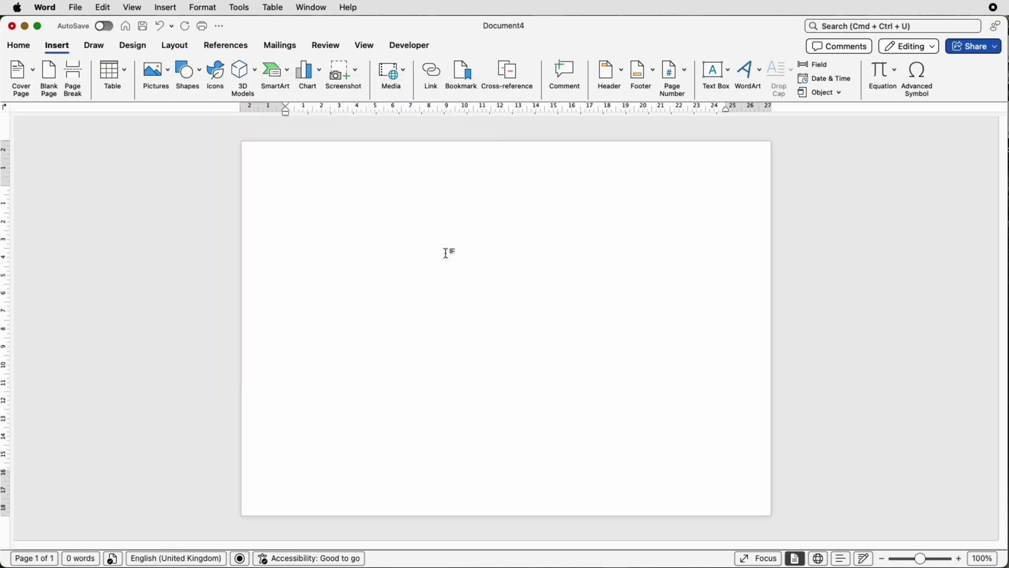
pyautogui.moveTo(446, 254)
pyautogui.mouseDown()
pyautogui.moveTo(527, 320)
pyautogui.moveTo(531, 339)
pyautogui.mouseUp()
pyautogui.moveTo(486, 288); pyautogui.dragTo(500, 298)
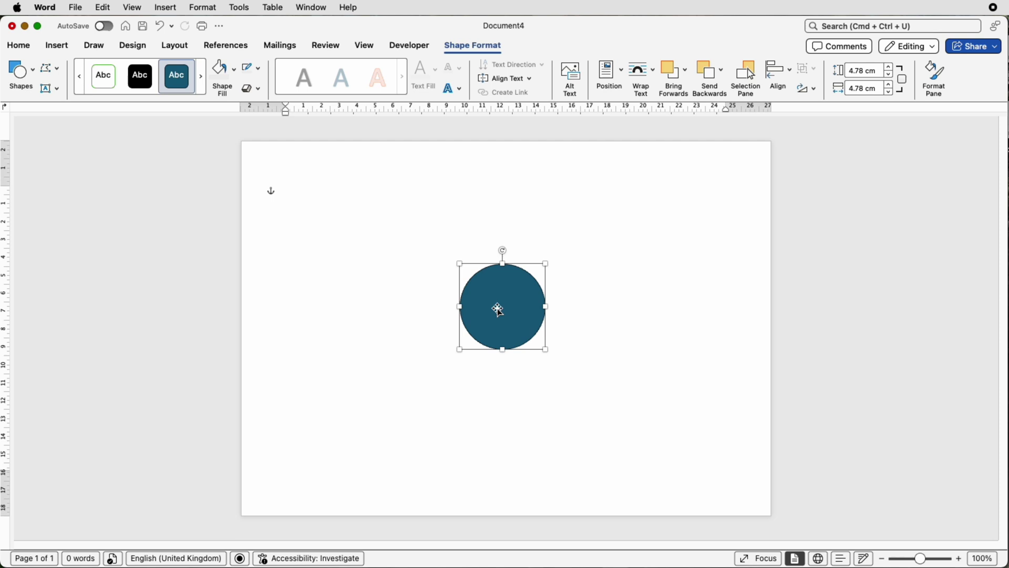
# - Give the circle a black outline and a white fill, then deselect it
pyautogui.click(259, 69)
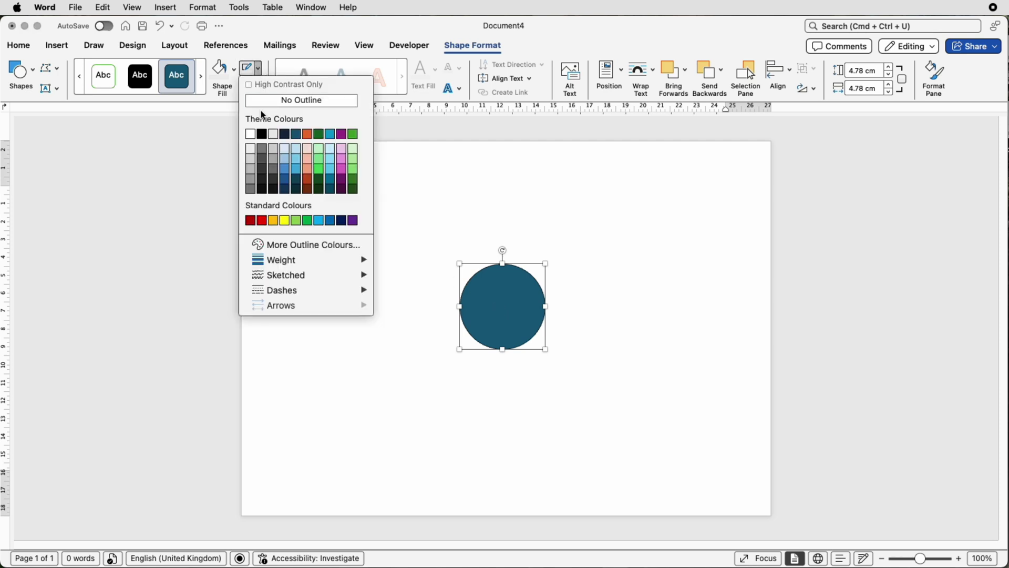
pyautogui.click(261, 133)
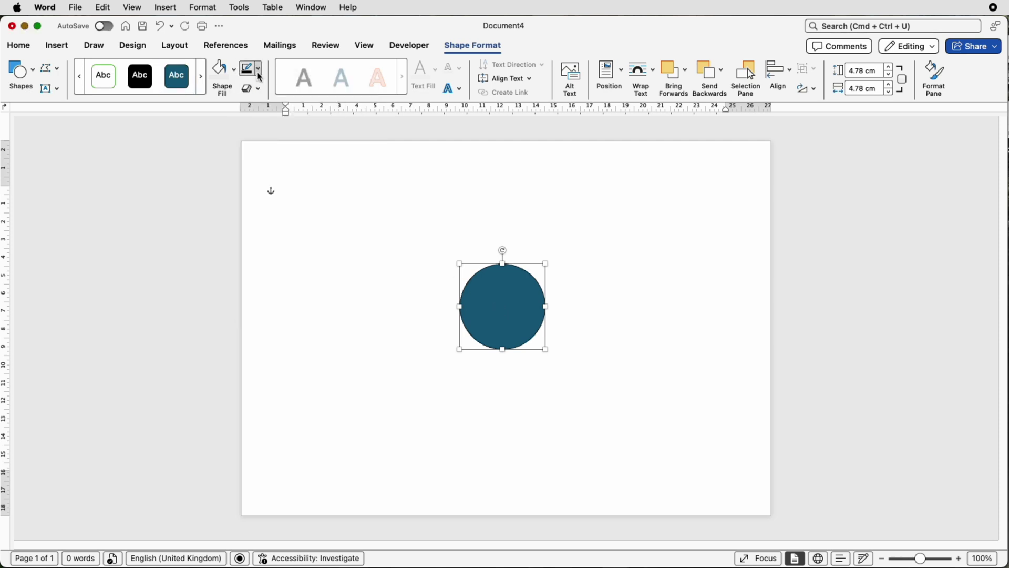
pyautogui.click(233, 73)
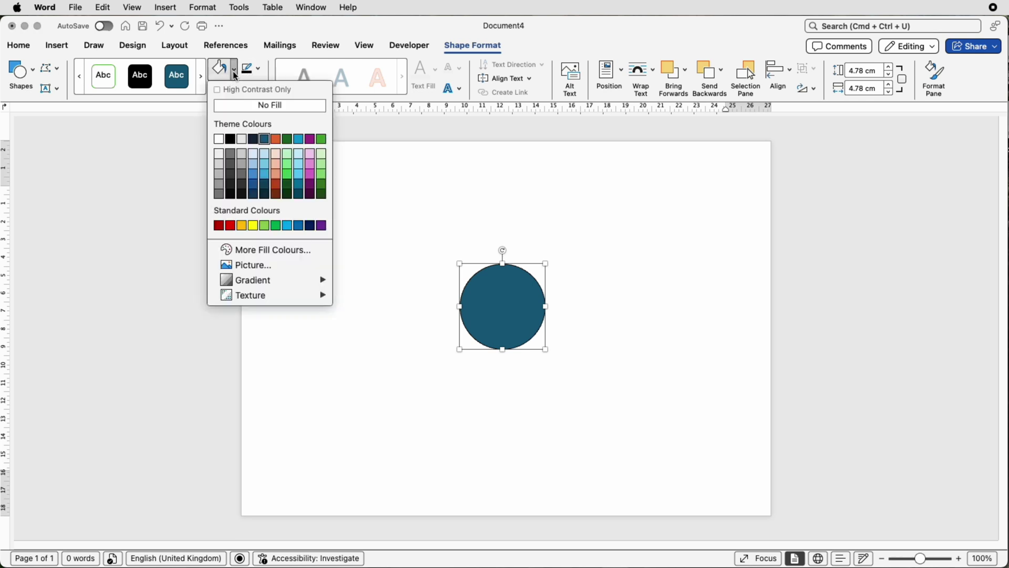
pyautogui.click(218, 139)
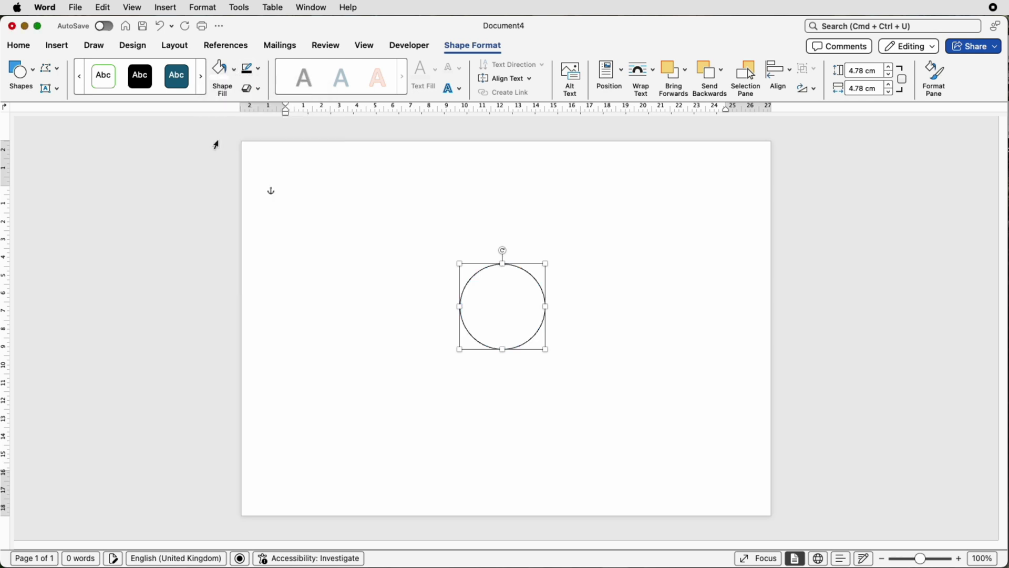
pyautogui.click(493, 216)
# - Draw a horizontal text box above and right of the circle
pyautogui.click(58, 45)
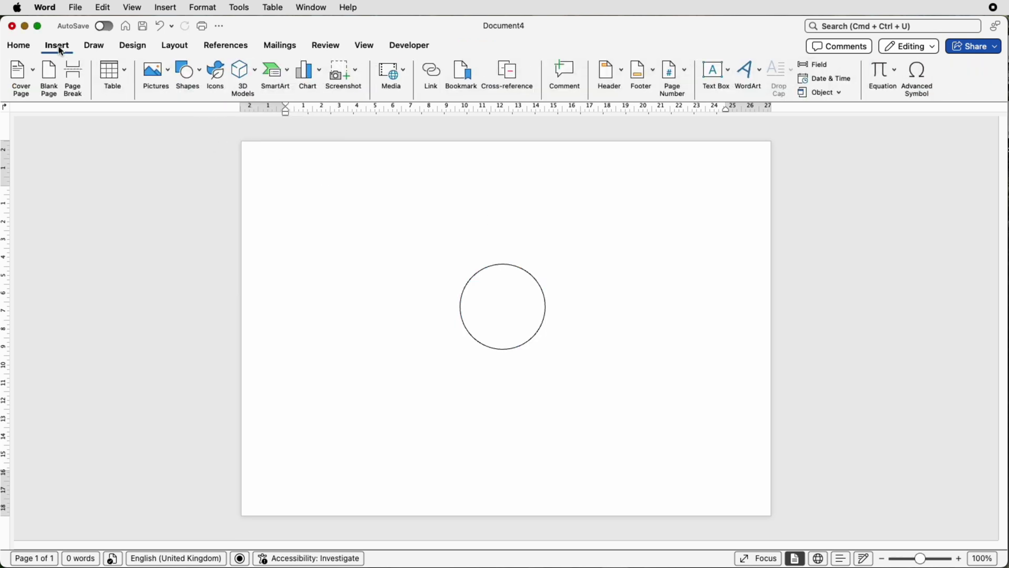
pyautogui.click(729, 78)
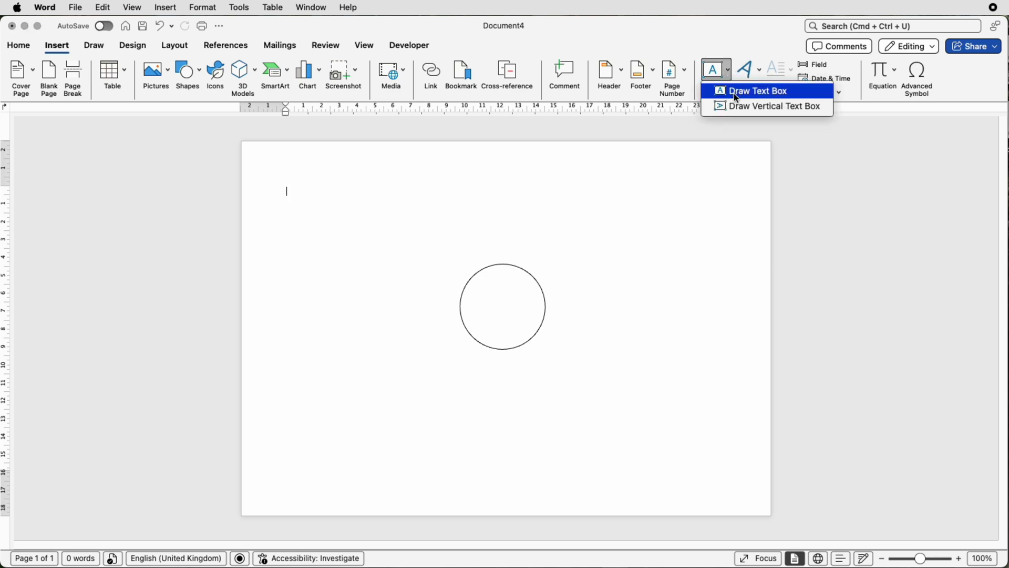
pyautogui.click(734, 94)
pyautogui.moveTo(611, 209); pyautogui.dragTo(716, 252)
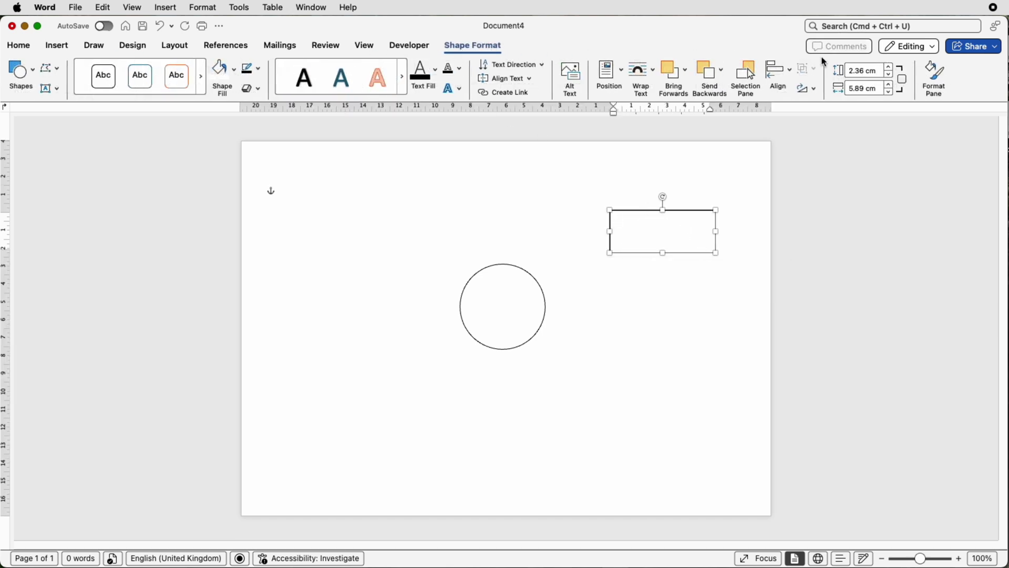
# - Size the text box to 2.5 cm high and 6.5 cm wide
pyautogui.click(864, 70)
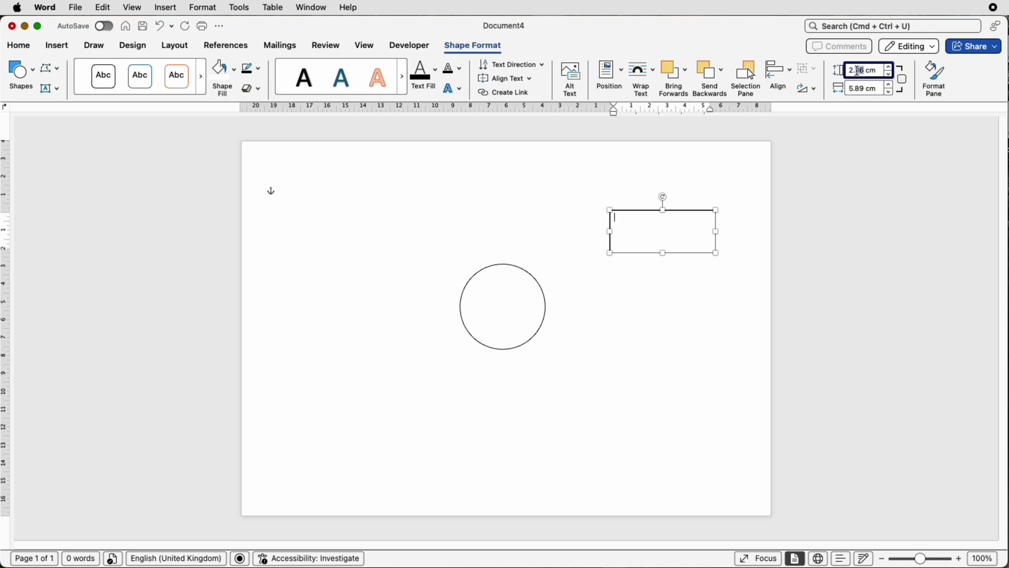
pyautogui.write('5')
pyautogui.click(849, 88)
pyautogui.doubleClick(847, 87)
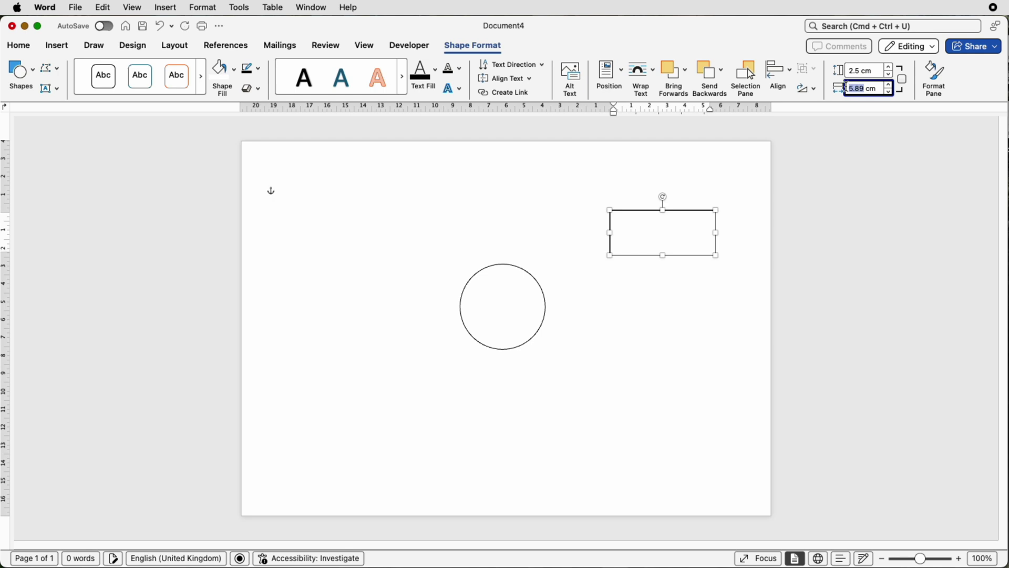
pyautogui.write('6.5')
pyautogui.press('Return')
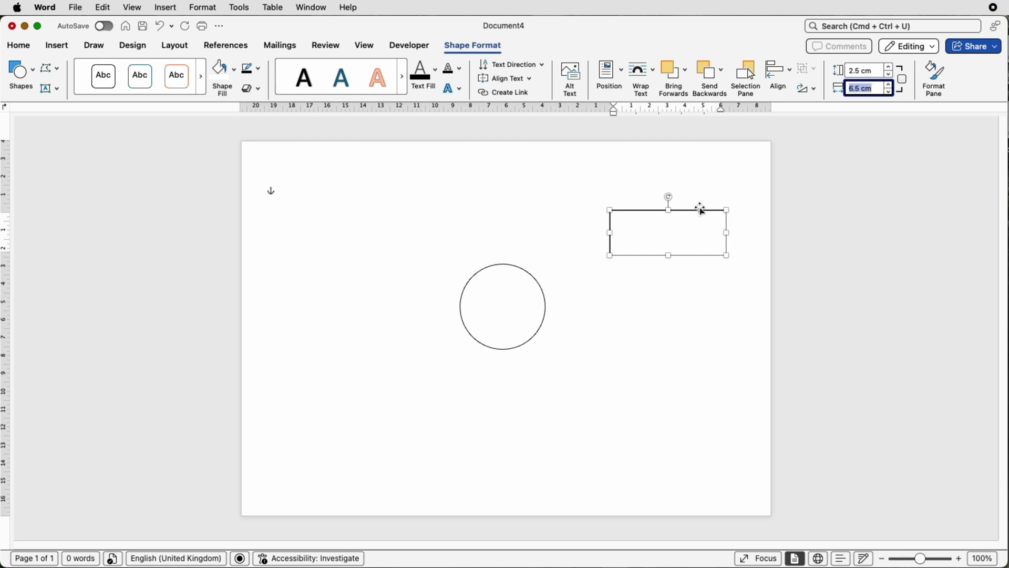
pyautogui.click(701, 295)
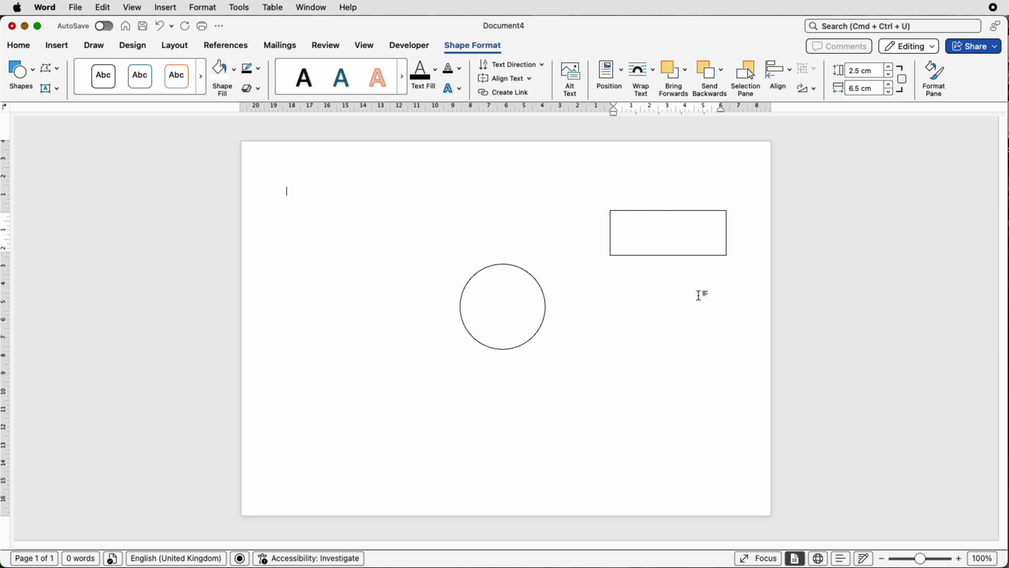
# - Type 'Sample text' into the text box, then reselect the box
pyautogui.click(685, 239)
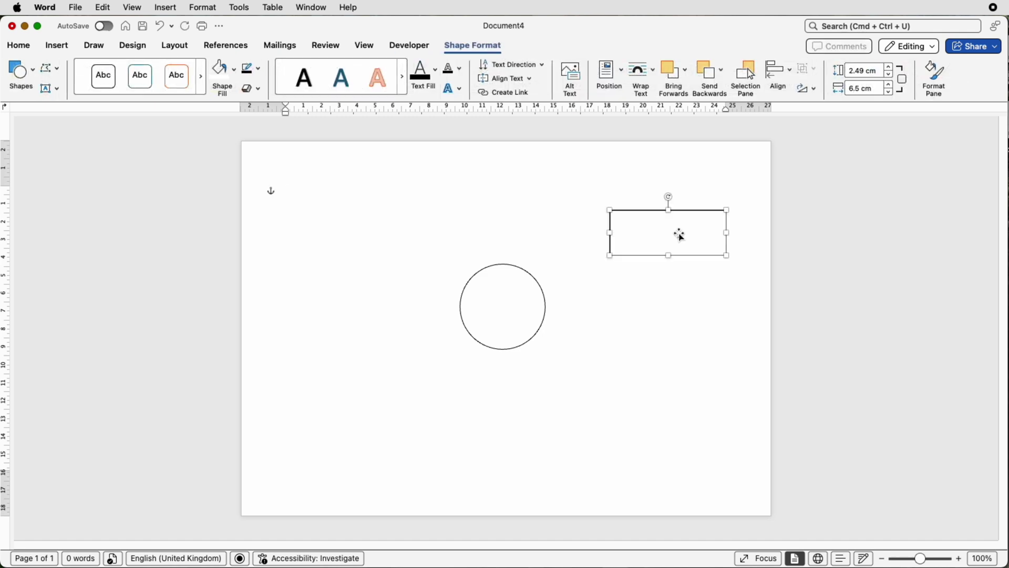
pyautogui.click(642, 229)
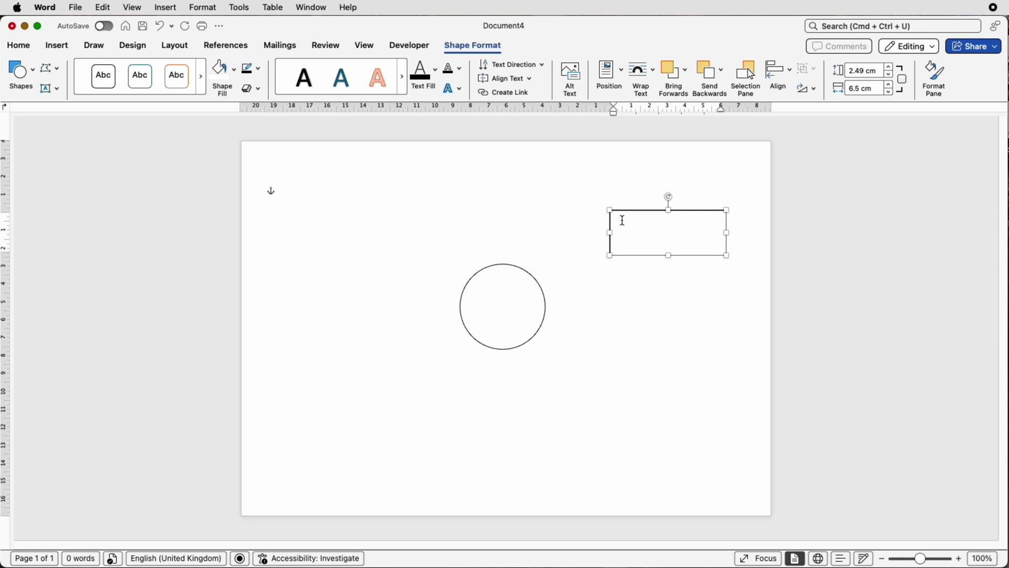
pyautogui.write('Sample text')
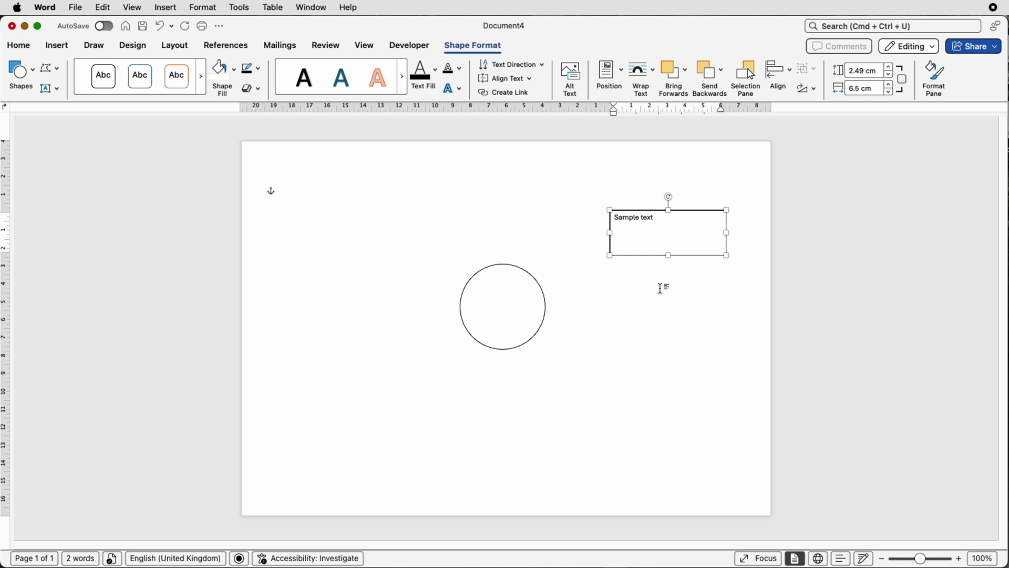
pyautogui.click(661, 287)
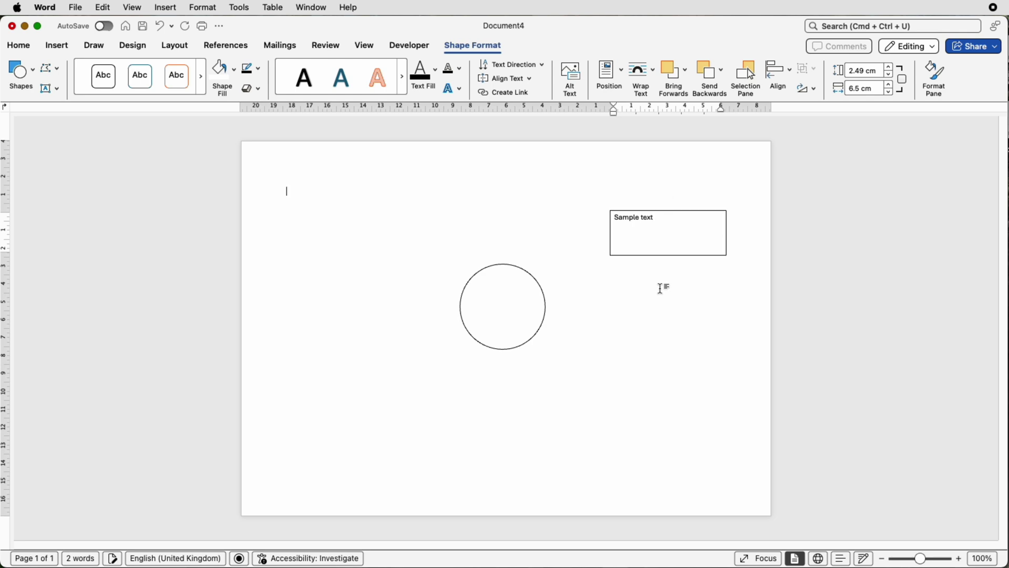
pyautogui.click(657, 230)
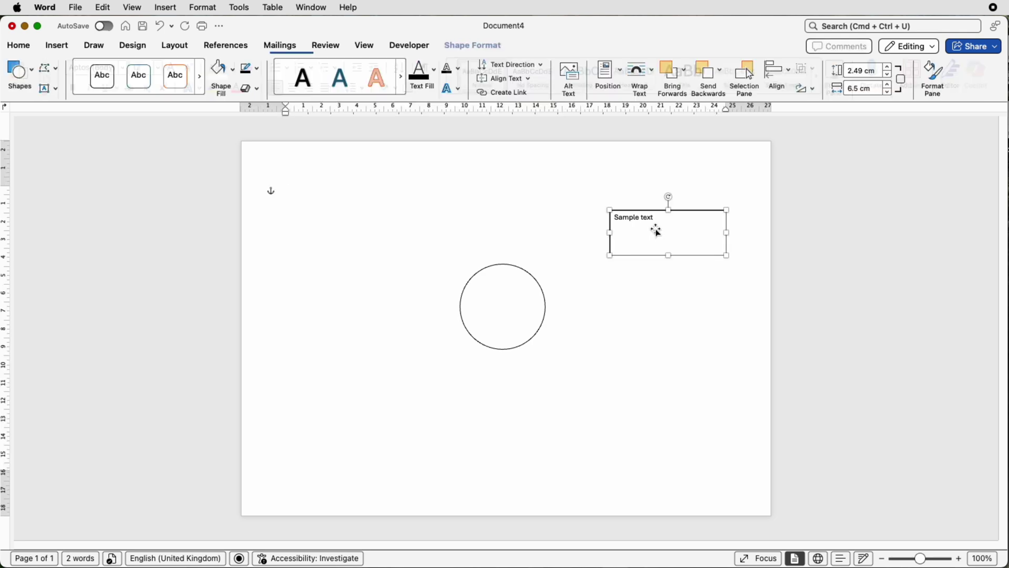
# - Enlarge Sample text to 22 pt and centre it horizontally
pyautogui.click(26, 47)
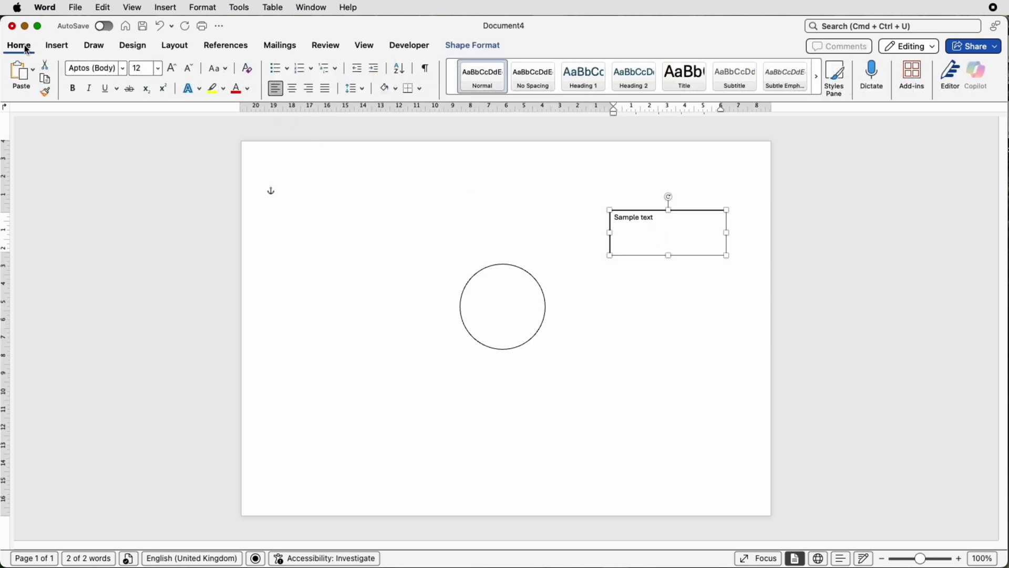
pyautogui.click(174, 74)
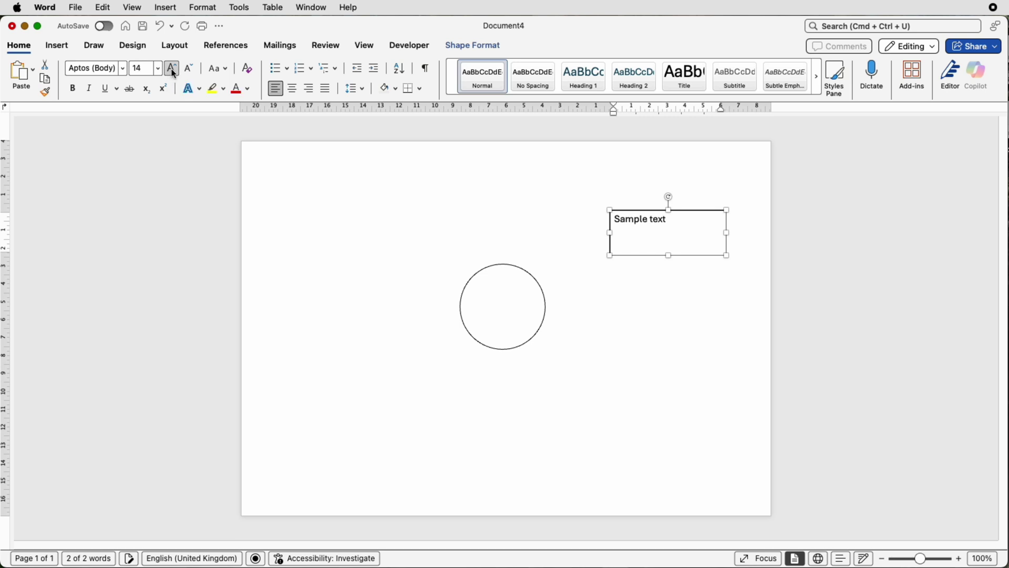
pyautogui.click(174, 74)
pyautogui.click(174, 75)
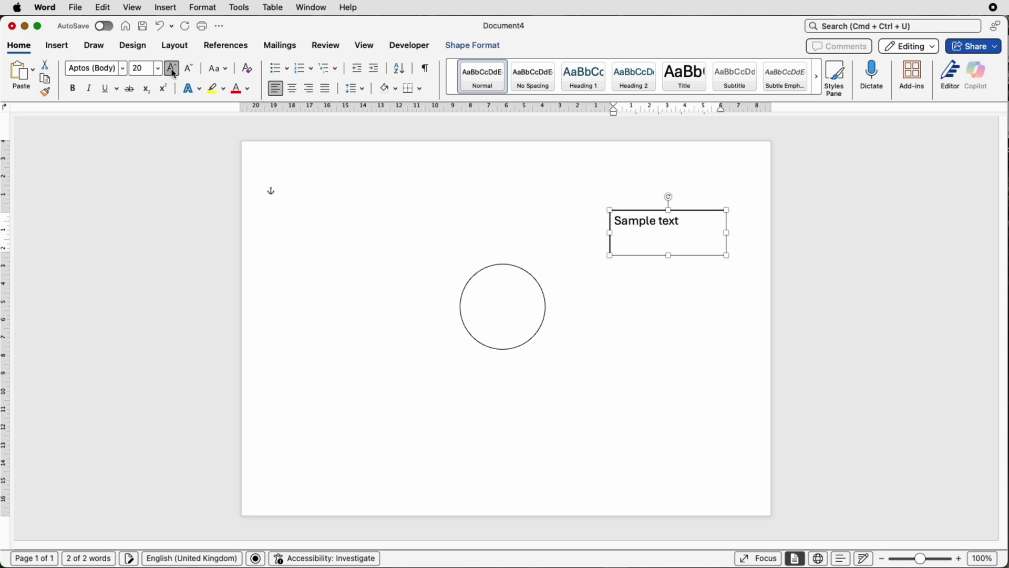
pyautogui.click(174, 74)
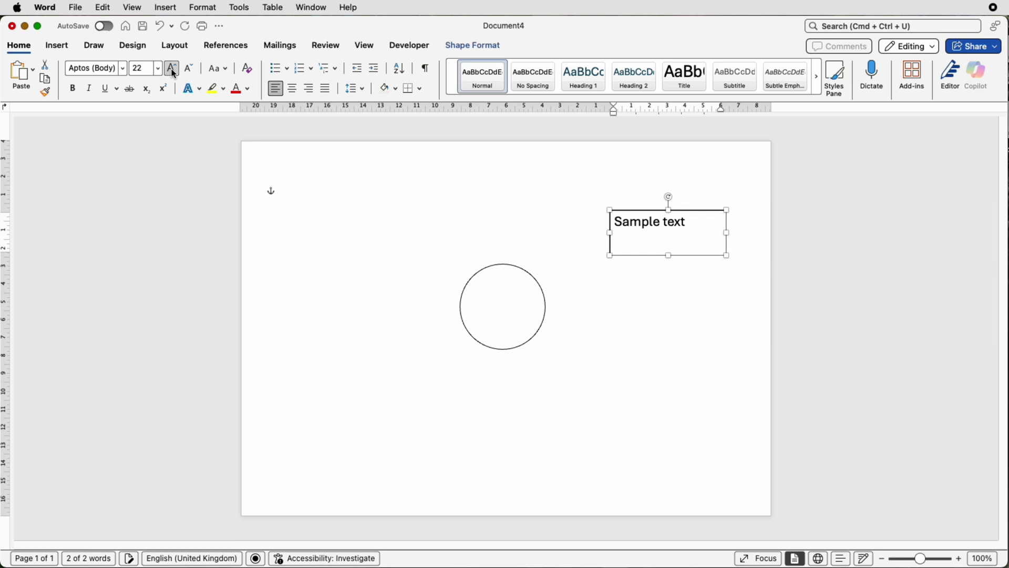
pyautogui.click(293, 88)
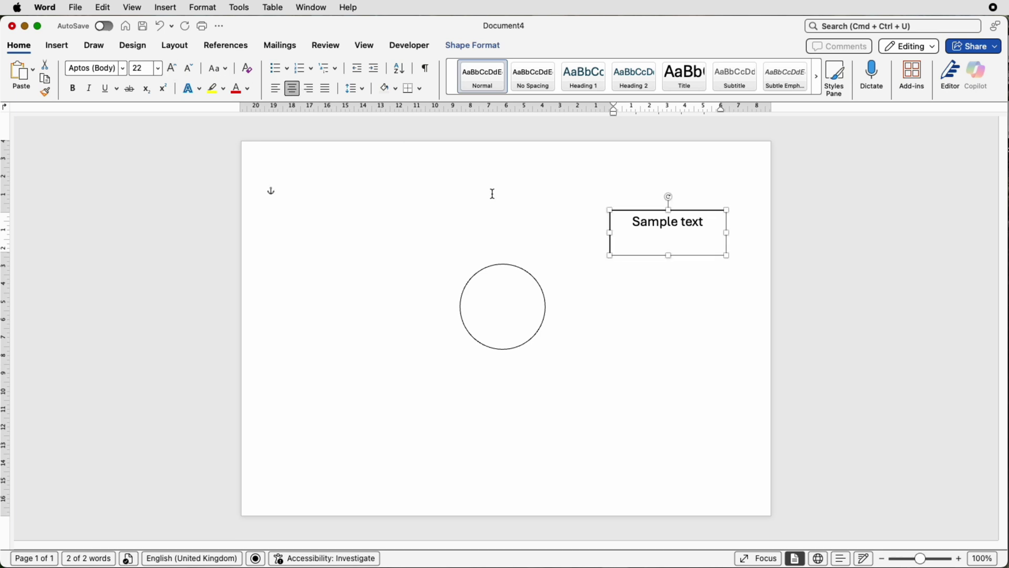
# - Add an empty line above Sample text, then undo it
pyautogui.click(633, 221)
pyautogui.press('Return')
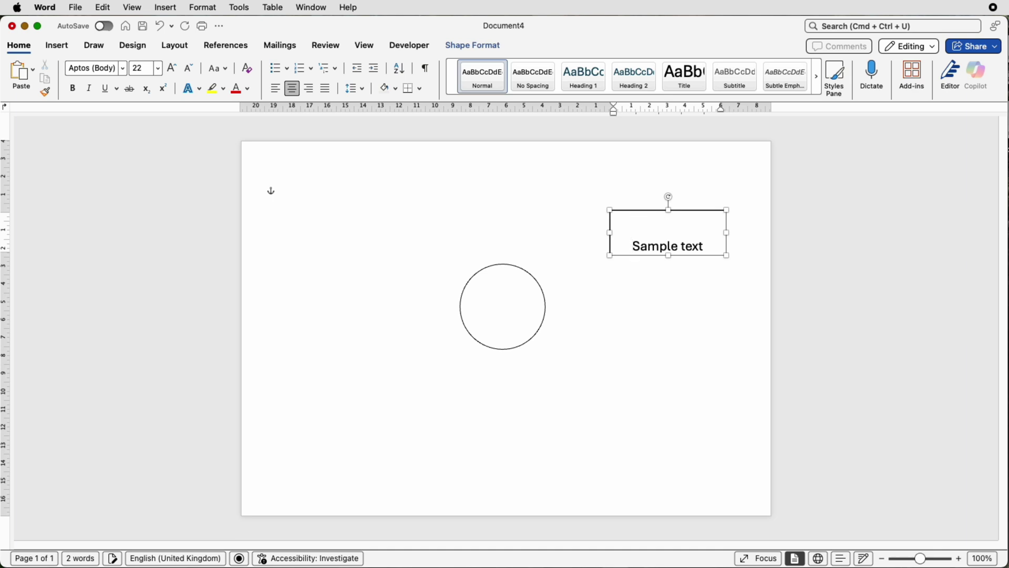
pyautogui.press('super+z')
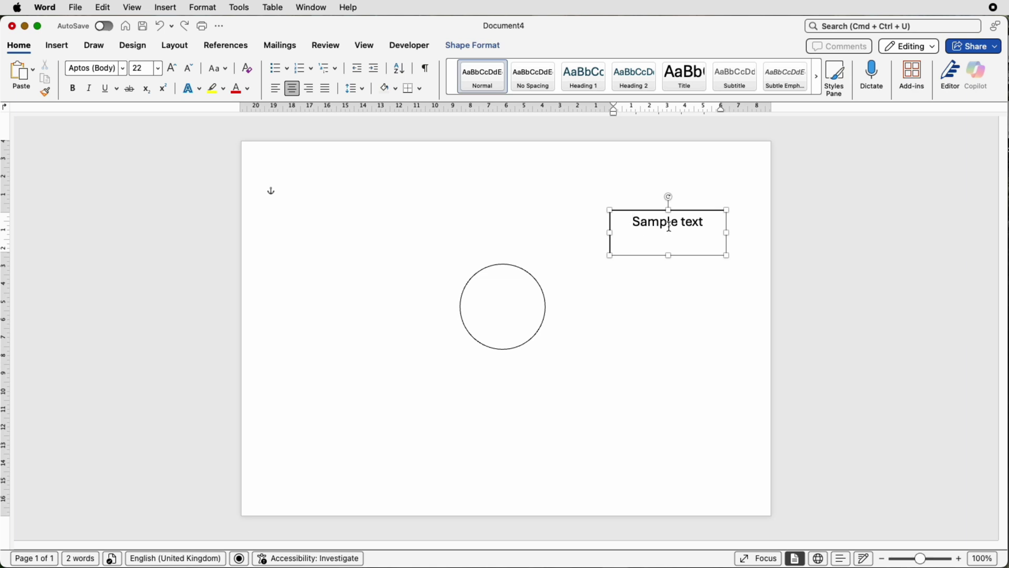
# - Raise the text box's top margin from 0.13 cm to 0.7 cm in the Format Shape pane
pyautogui.click(489, 51)
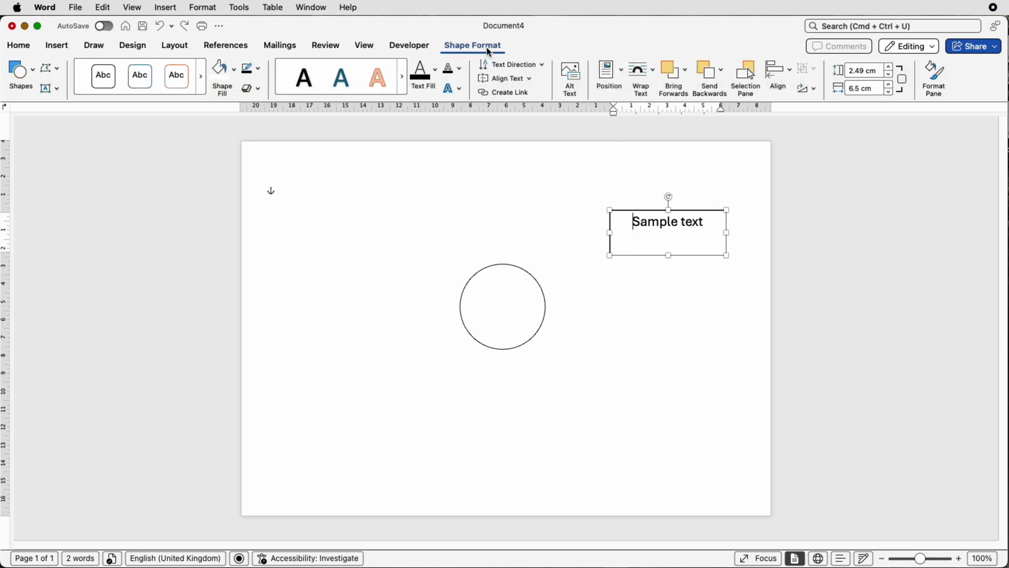
pyautogui.click(941, 74)
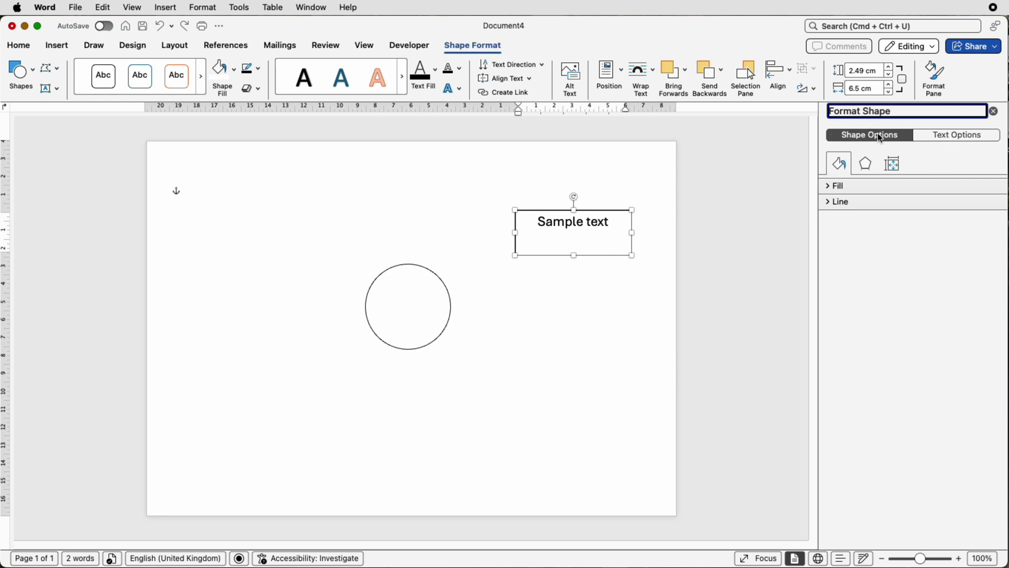
pyautogui.click(892, 166)
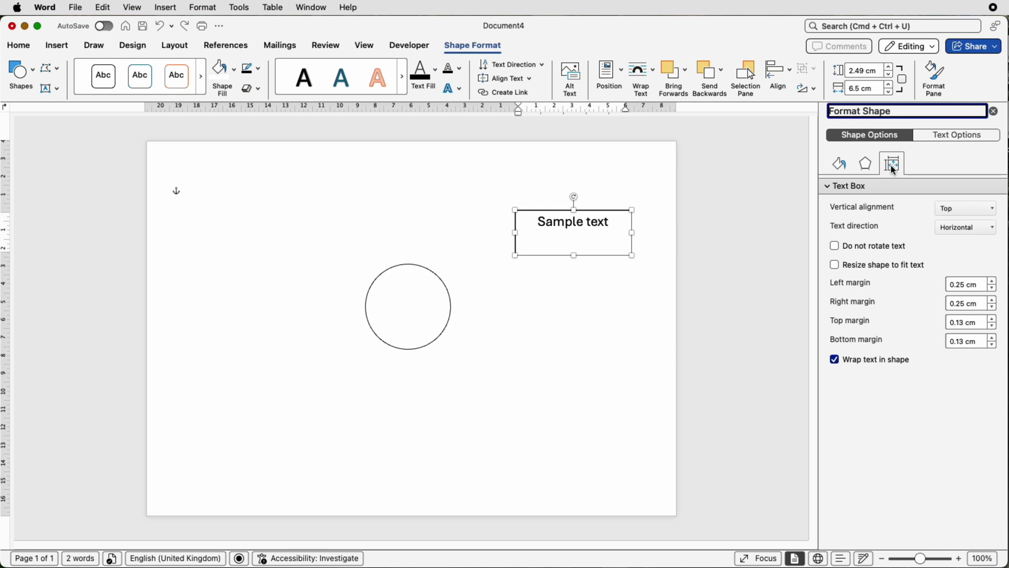
pyautogui.click(992, 319)
pyautogui.click(992, 319)
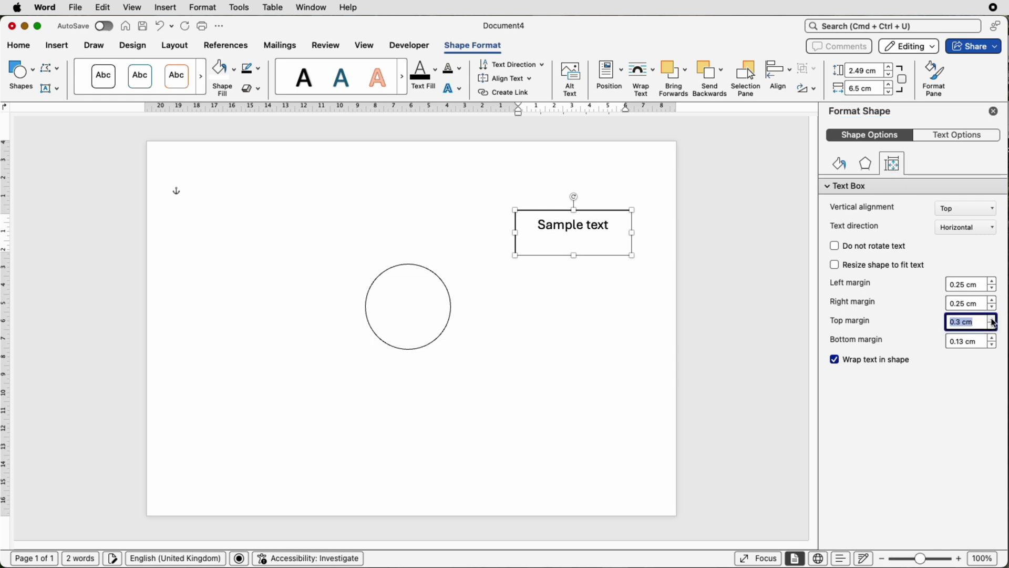
pyautogui.click(991, 319)
pyautogui.click(991, 319)
pyautogui.click(992, 319)
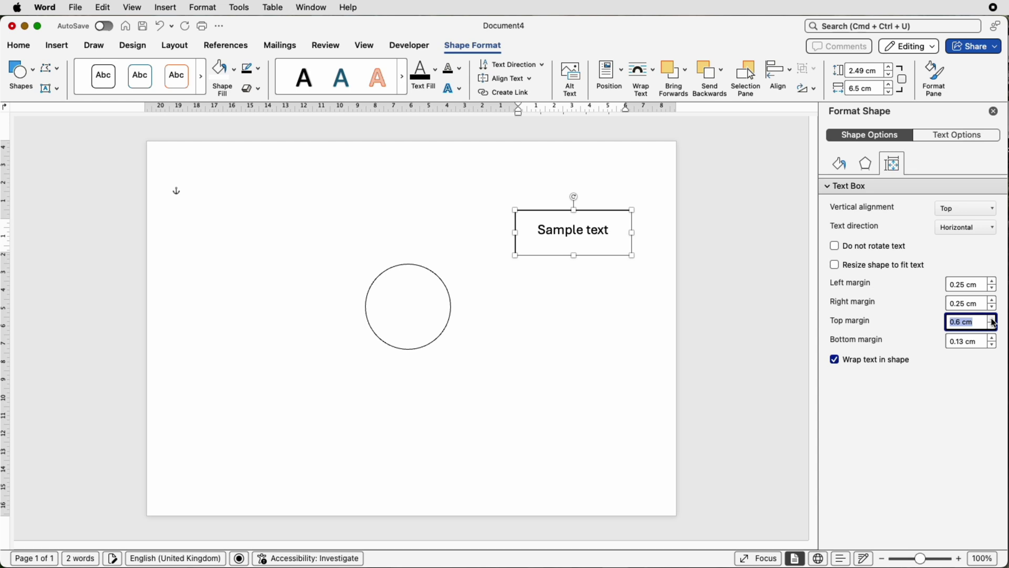
pyautogui.click(991, 319)
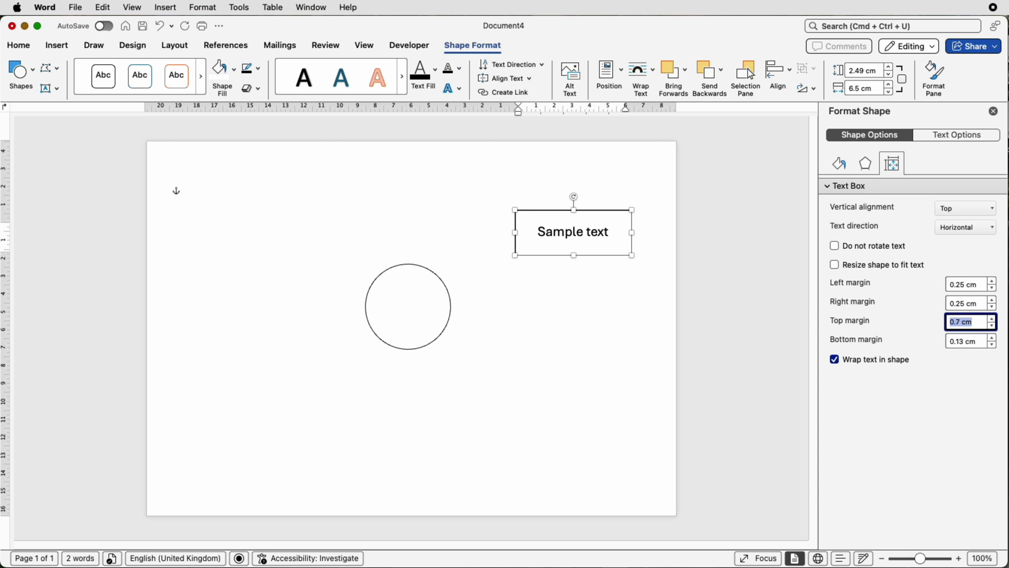
pyautogui.click(593, 290)
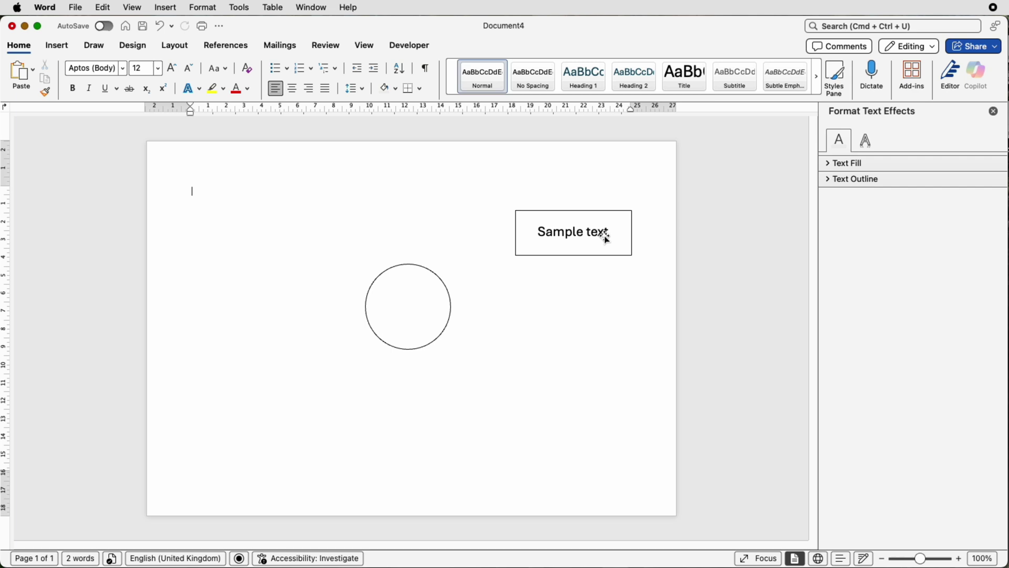
# - Extend the text to 'Sample text for this demonstration on you tube' and shrink it to 12 pt
pyautogui.click(612, 234)
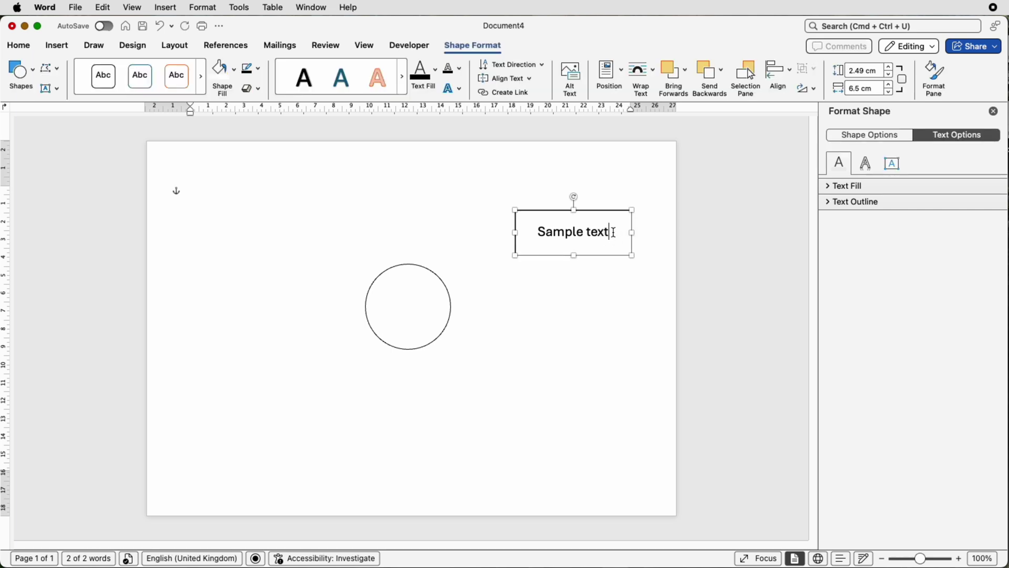
pyautogui.write('for this')
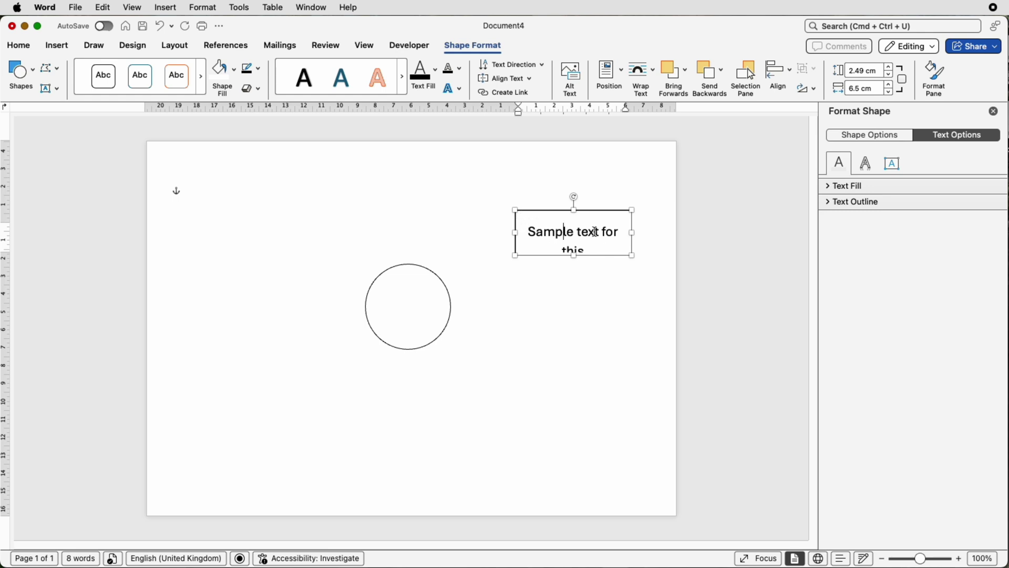
pyautogui.press('super+a')
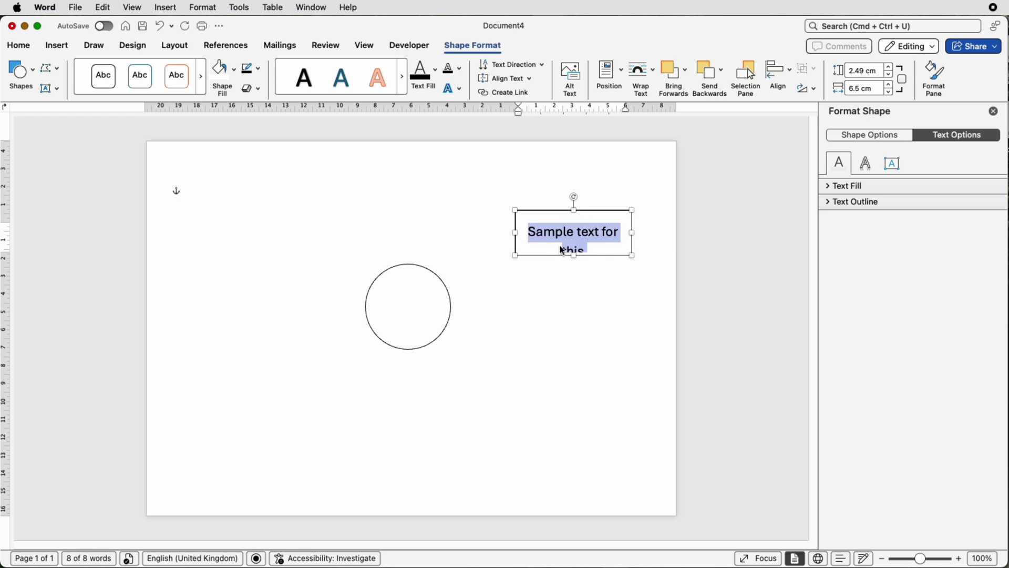
pyautogui.click(20, 45)
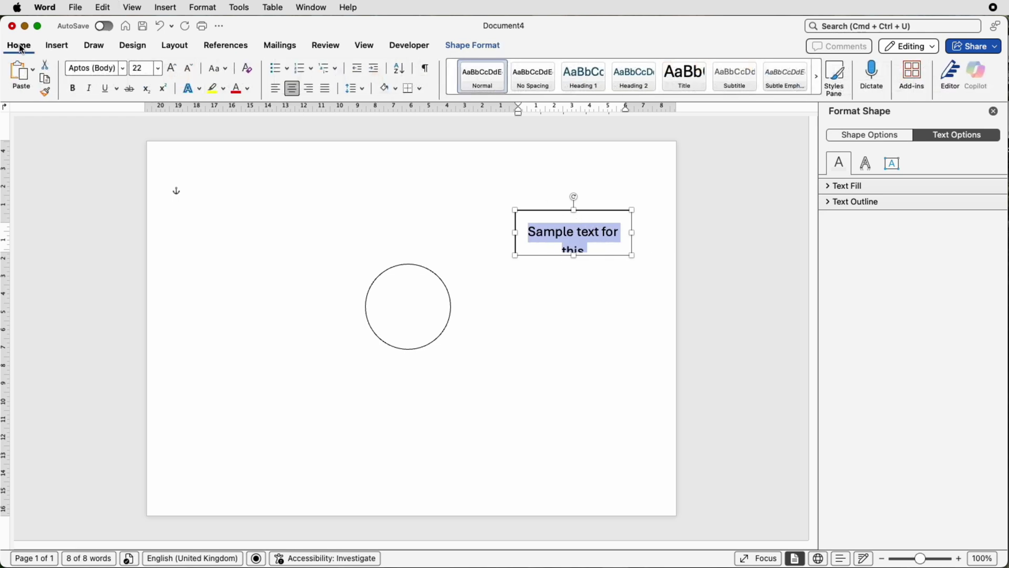
pyautogui.click(188, 68)
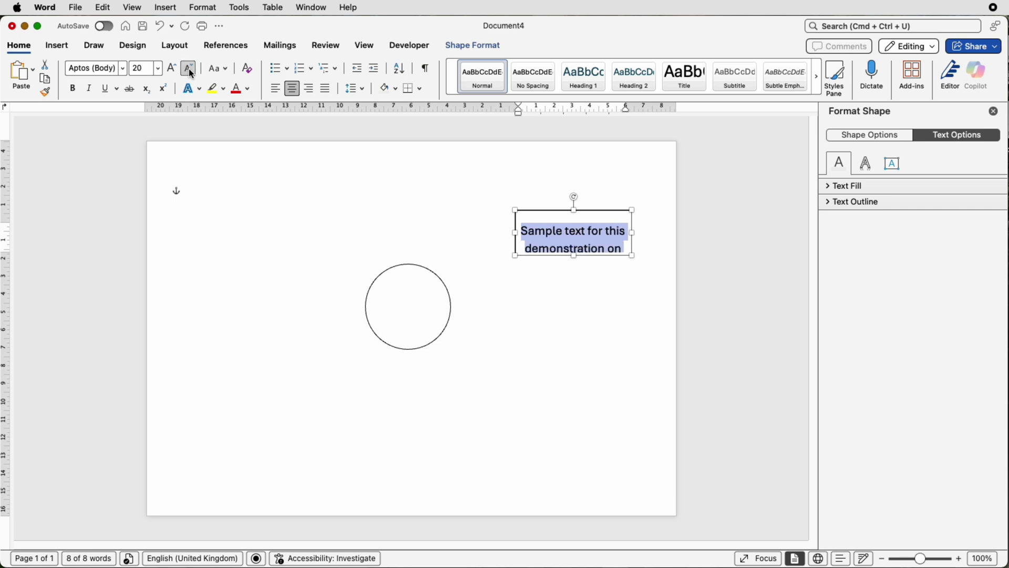
pyautogui.click(189, 68)
pyautogui.click(188, 68)
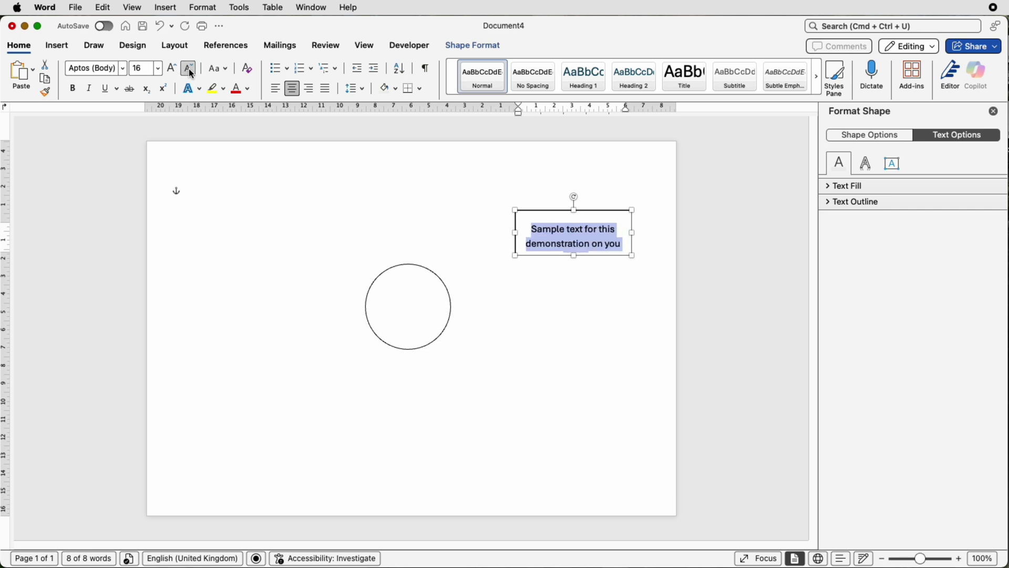
pyautogui.click(188, 68)
pyautogui.click(188, 68)
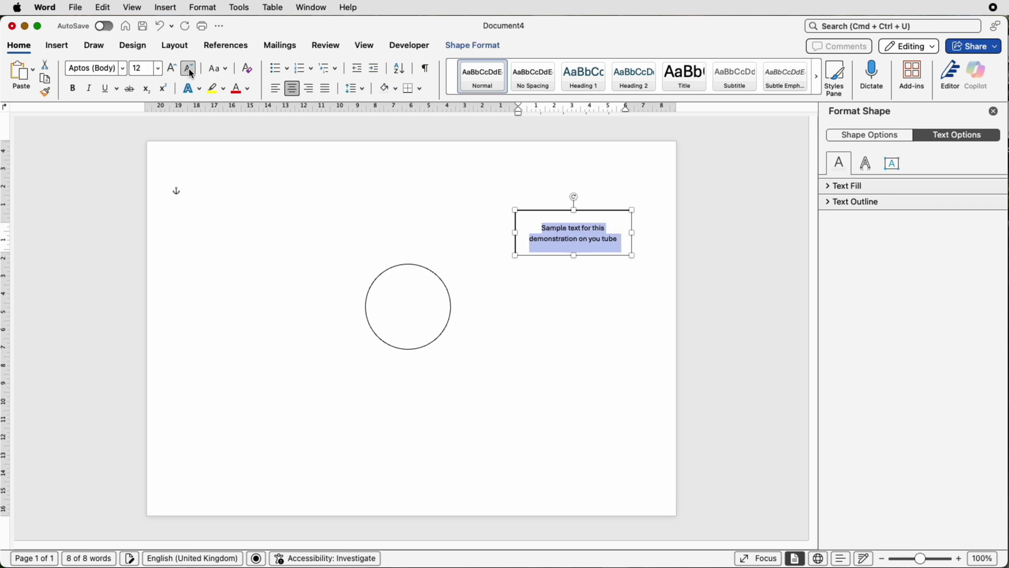
pyautogui.click(584, 288)
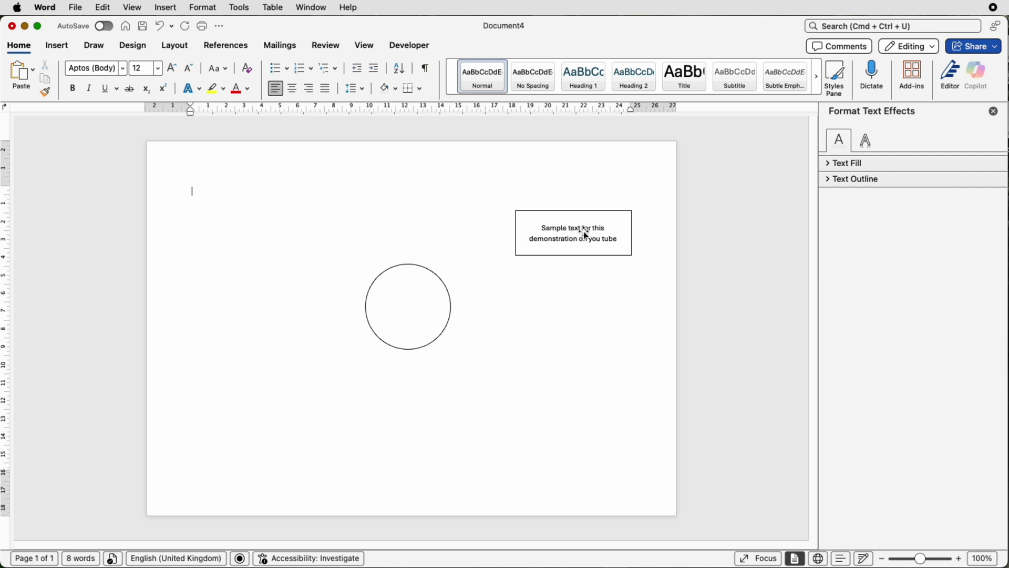
# - Step the text box's top margin down to 0.4 cm in Layout & Properties
pyautogui.click(583, 232)
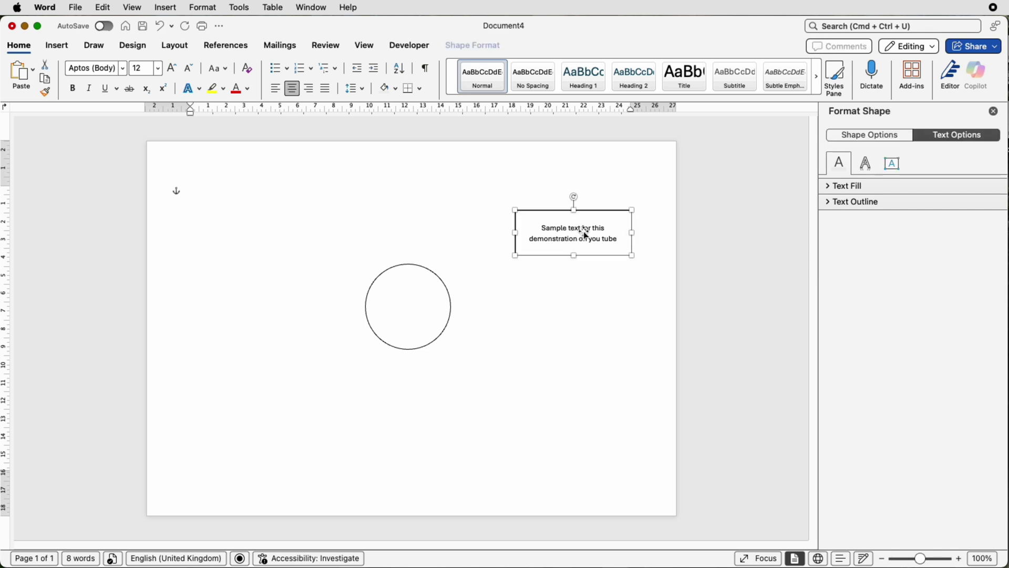
pyautogui.click(885, 139)
pyautogui.click(891, 164)
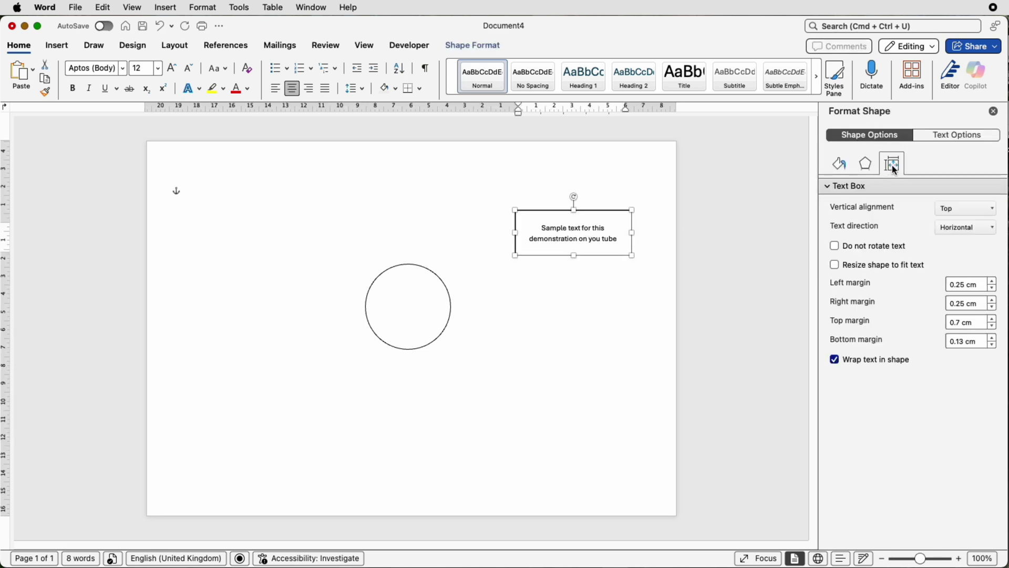
pyautogui.click(993, 328)
pyautogui.click(993, 328)
pyautogui.click(993, 328)
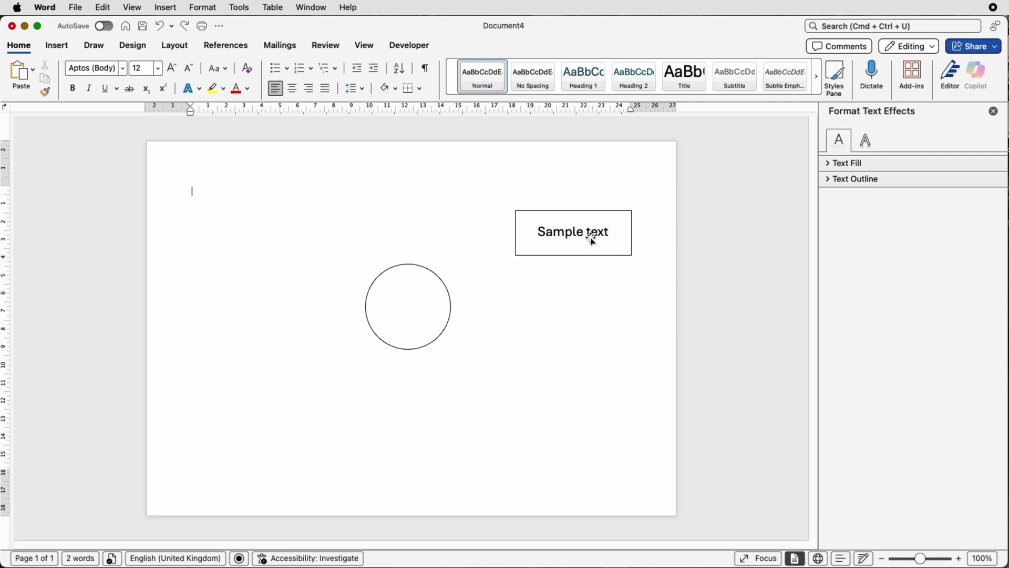
# - Copy the Sample text box and paste four copies onto the page
pyautogui.click(603, 254)
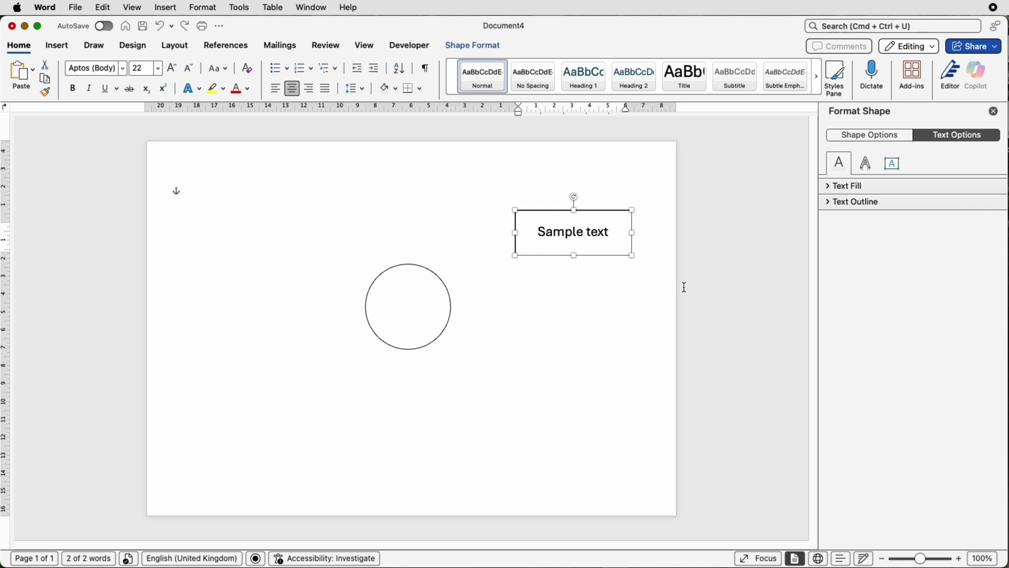
pyautogui.click(584, 284)
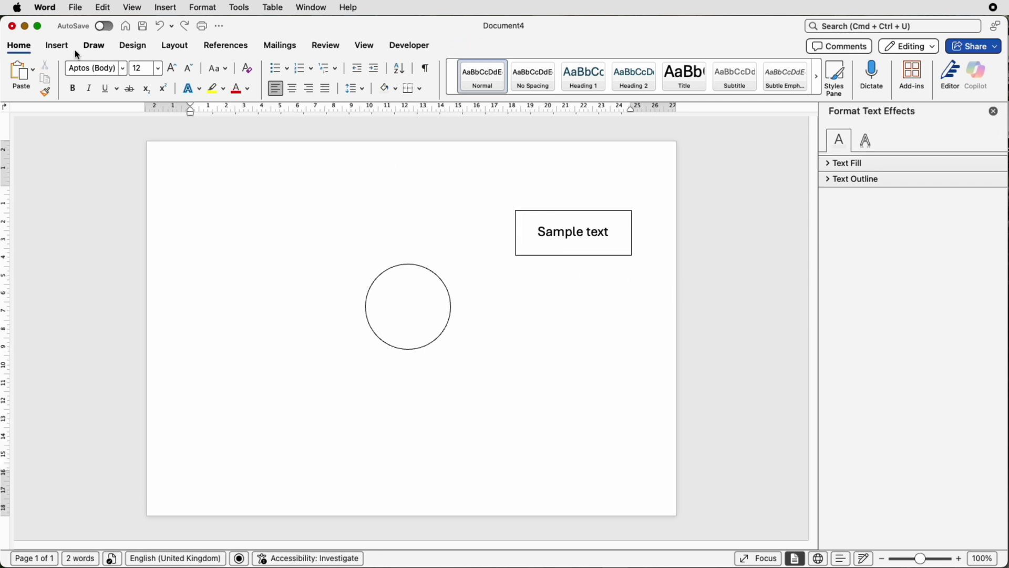
pyautogui.click(15, 76)
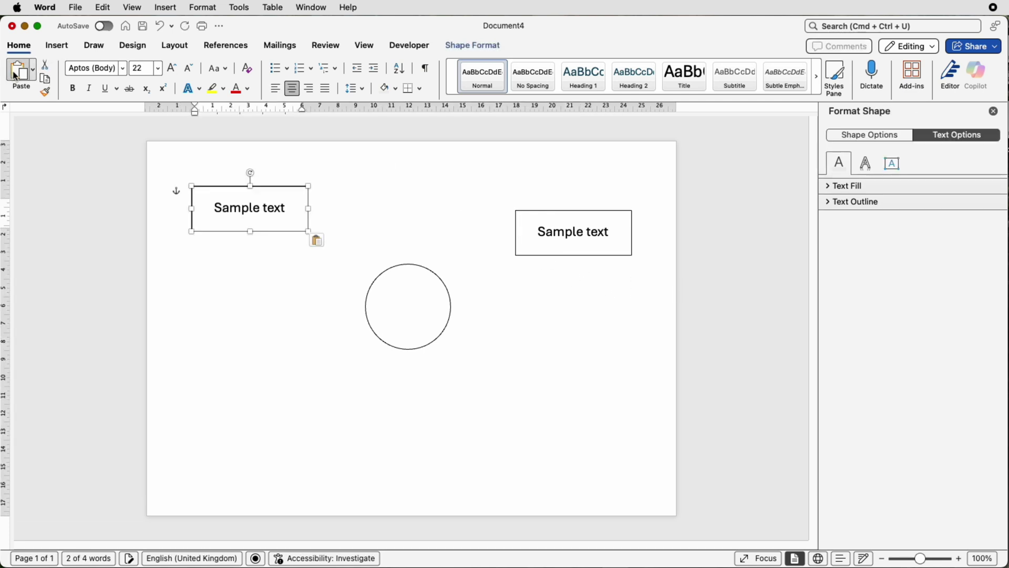
pyautogui.click(16, 76)
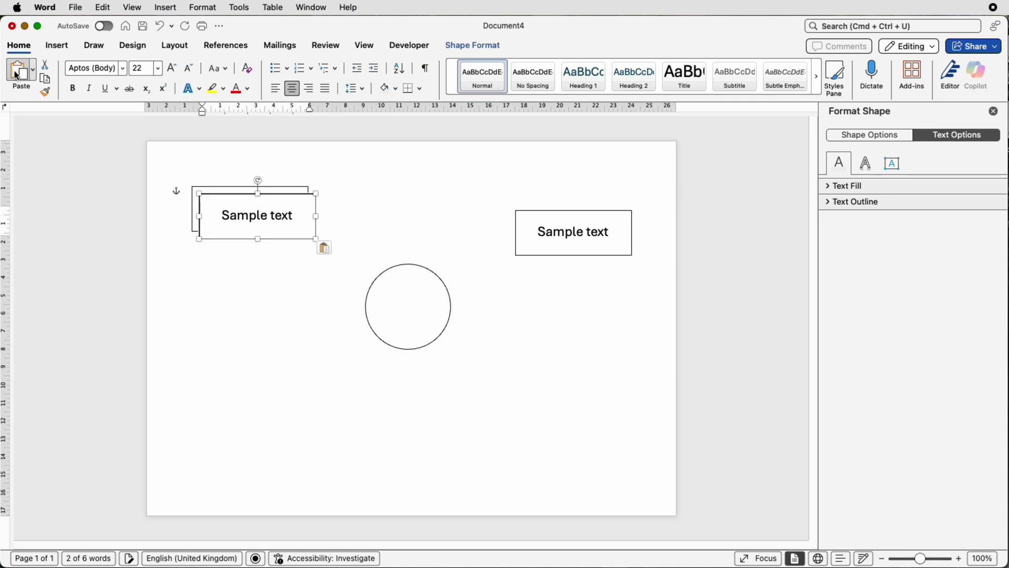
pyautogui.click(15, 75)
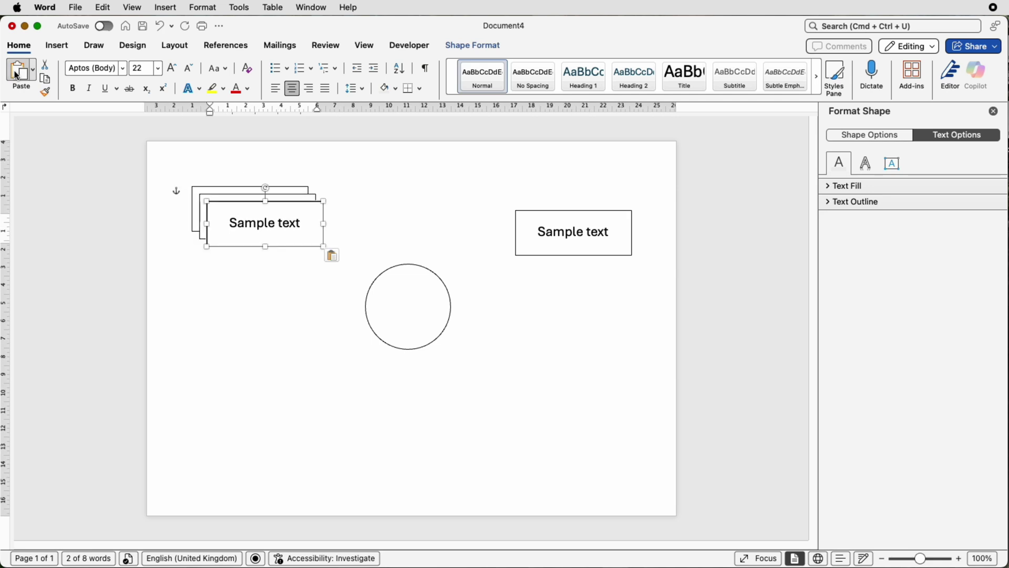
pyautogui.click(16, 76)
# - Duplicate the right box downward, paste two more copies, and move one below the right-hand boxes
pyautogui.click(598, 248)
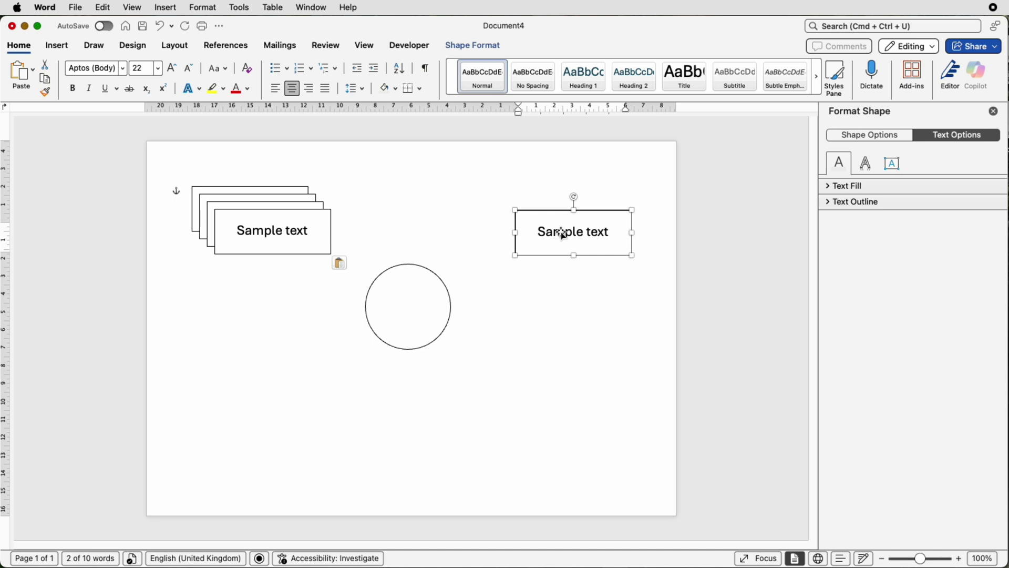
pyautogui.keyDown('alt'); pyautogui.moveTo(562, 233); pyautogui.dragTo(565, 288); pyautogui.keyUp('alt')
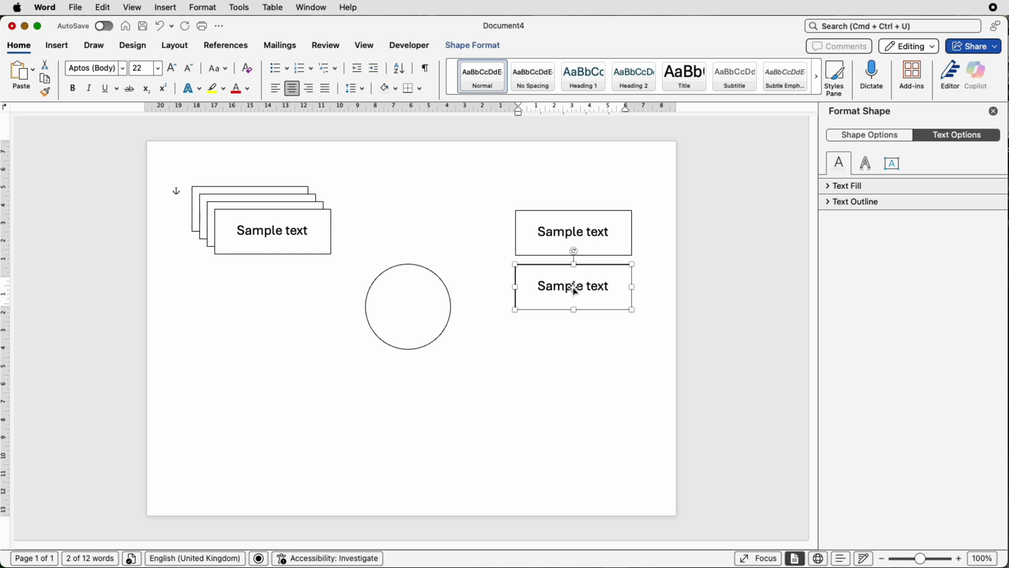
pyautogui.click(574, 339)
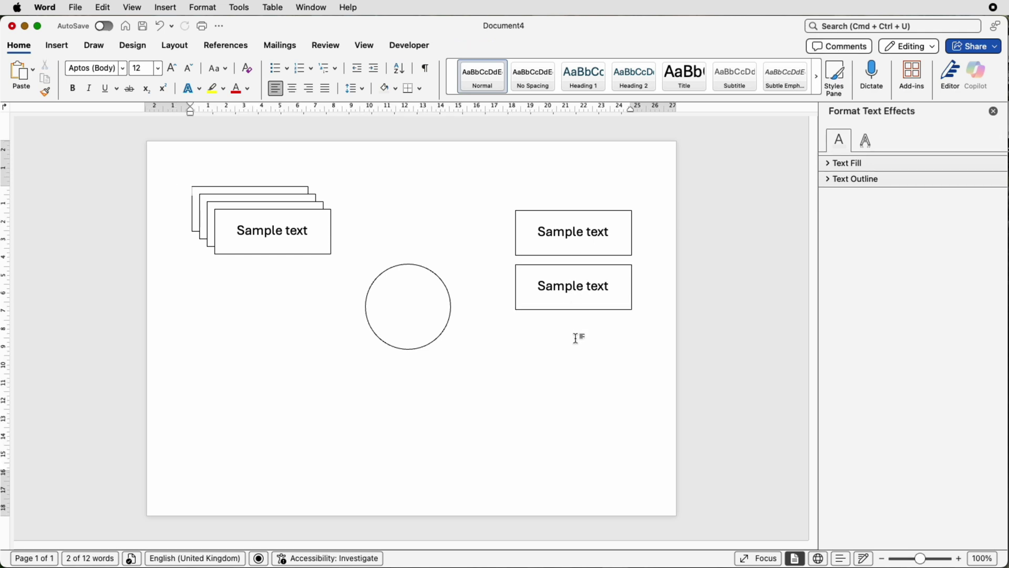
pyautogui.press('super+v')
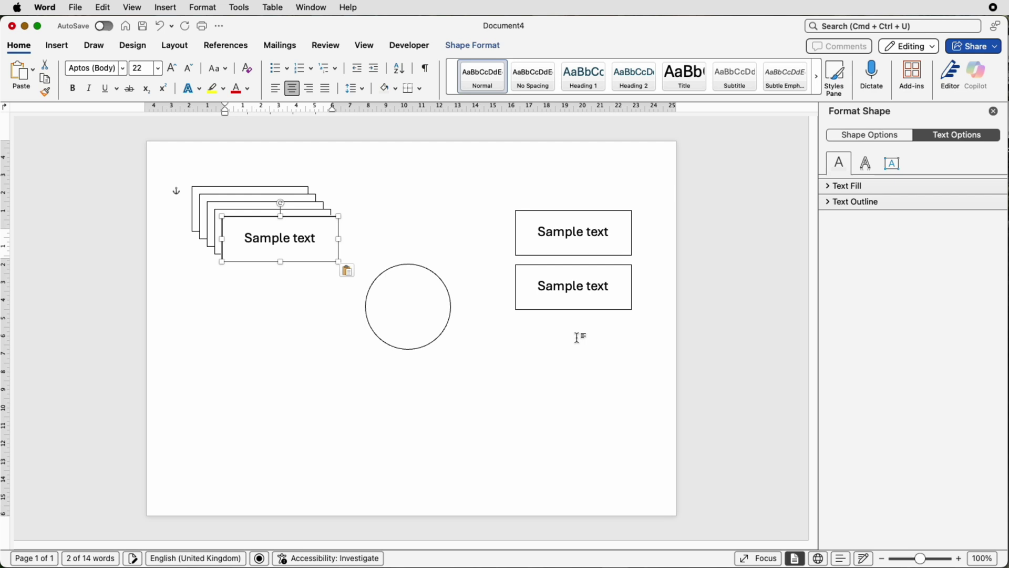
pyautogui.press('super+v')
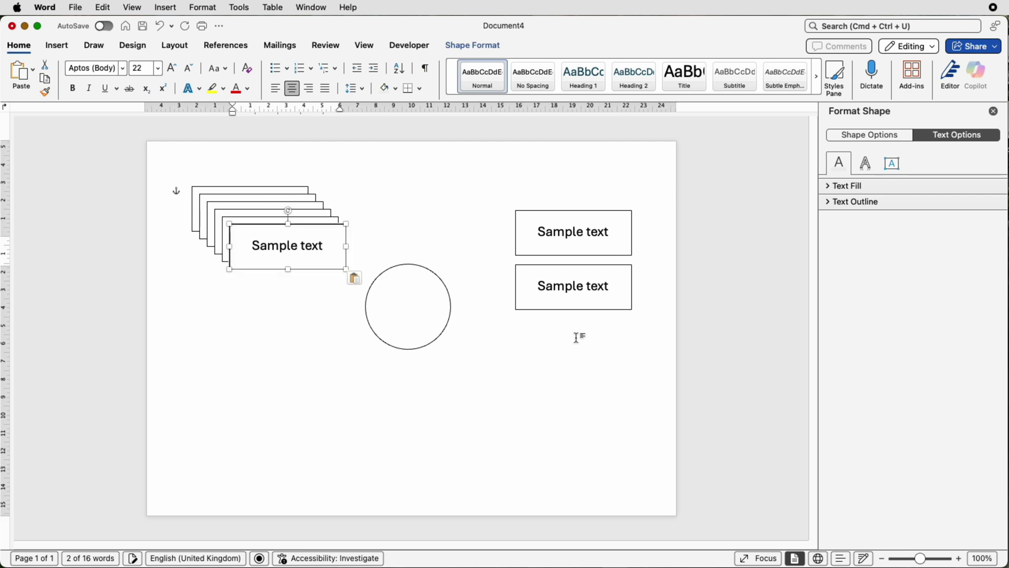
pyautogui.moveTo(303, 250); pyautogui.dragTo(585, 348)
# - Move another Sample text copy down the right side and delete the extra copies in the left stack
pyautogui.moveTo(309, 247); pyautogui.dragTo(603, 414)
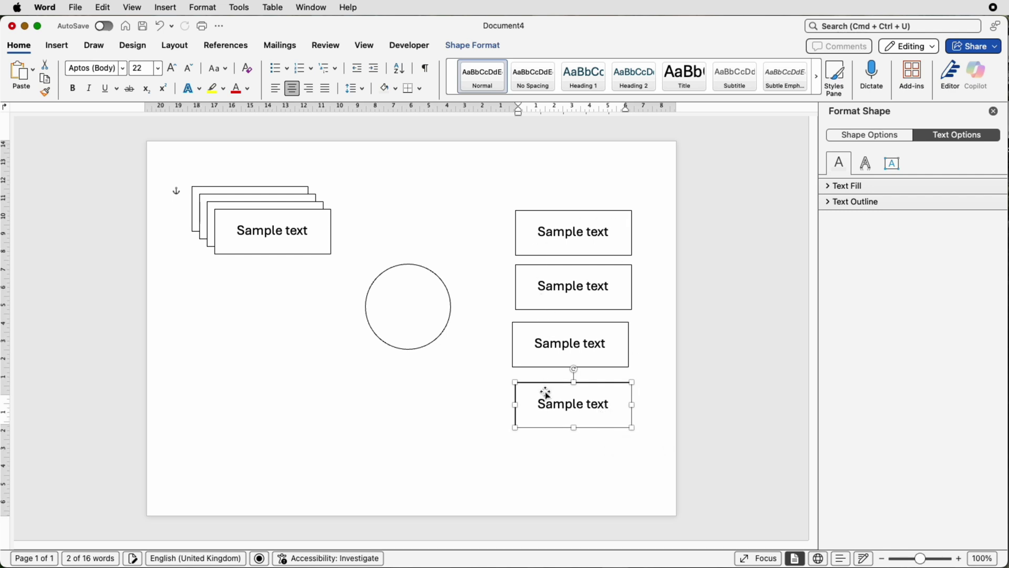
pyautogui.click(232, 237)
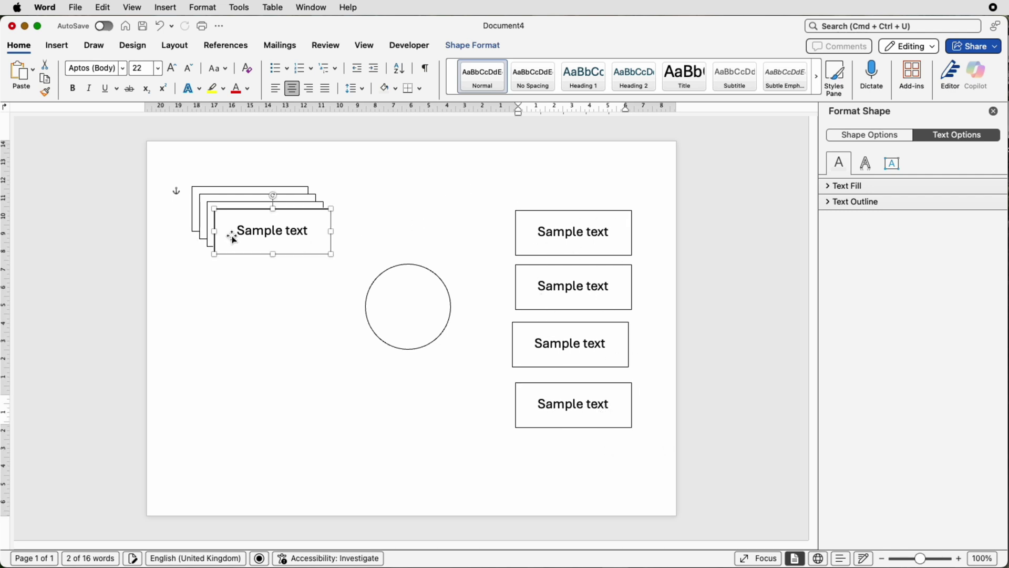
pyautogui.press('super+z')
pyautogui.press('super+z')
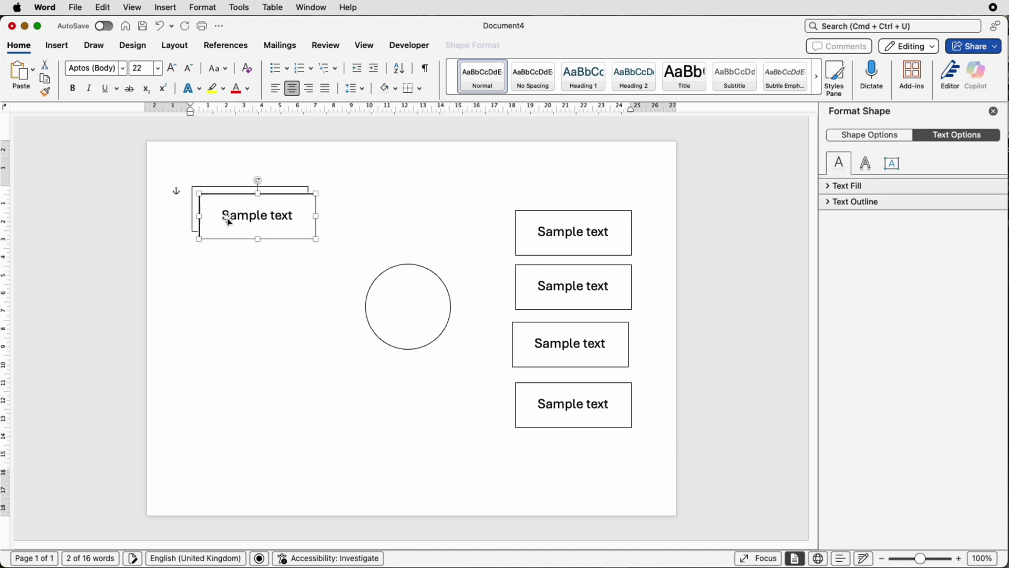
pyautogui.press('BackSpace')
pyautogui.press('BackSpace')
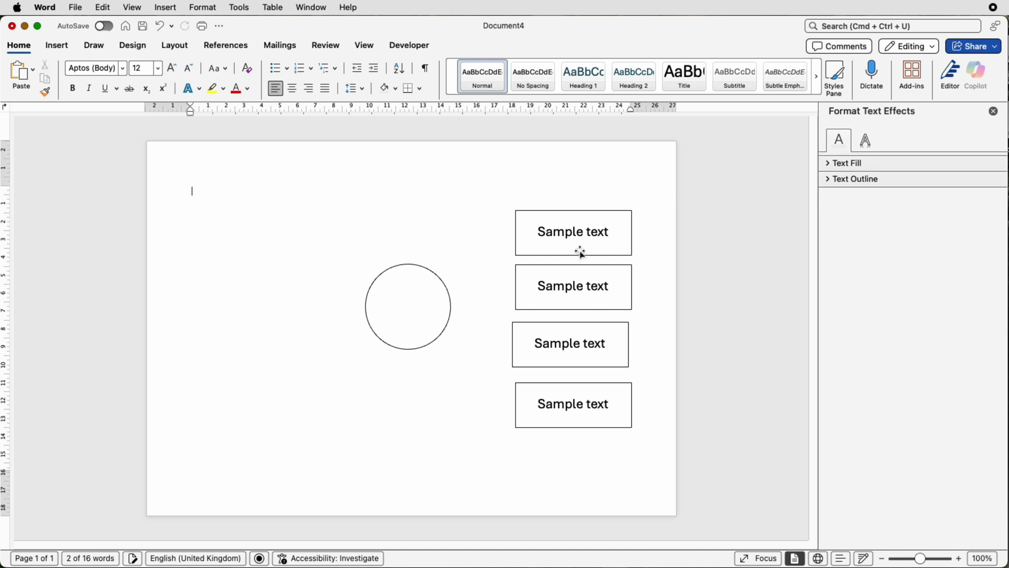
# - Nudge the right-hand boxes up and down into a spread vertical column
pyautogui.moveTo(578, 254); pyautogui.dragTo(568, 239)
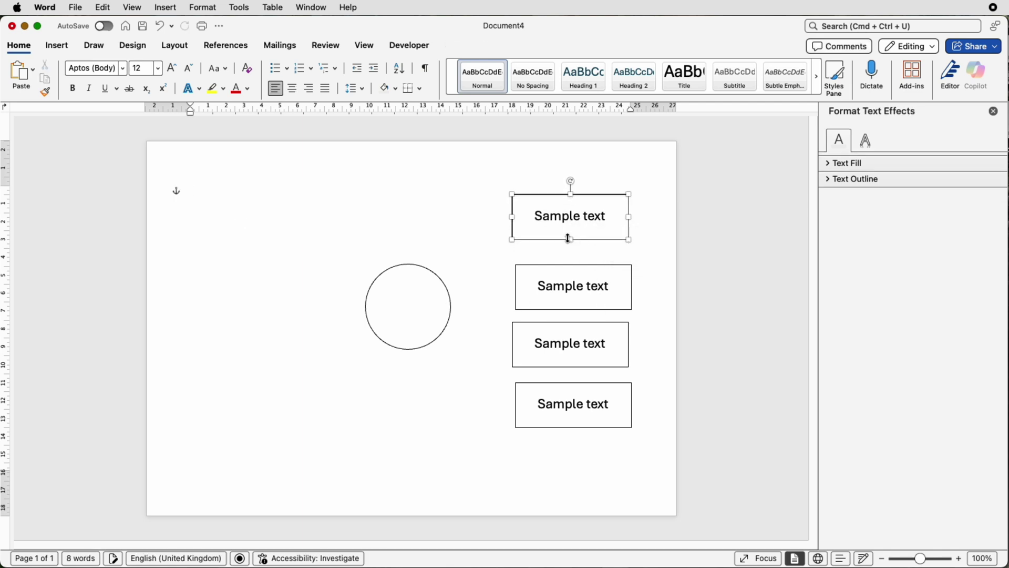
pyautogui.moveTo(570, 412); pyautogui.dragTo(573, 437)
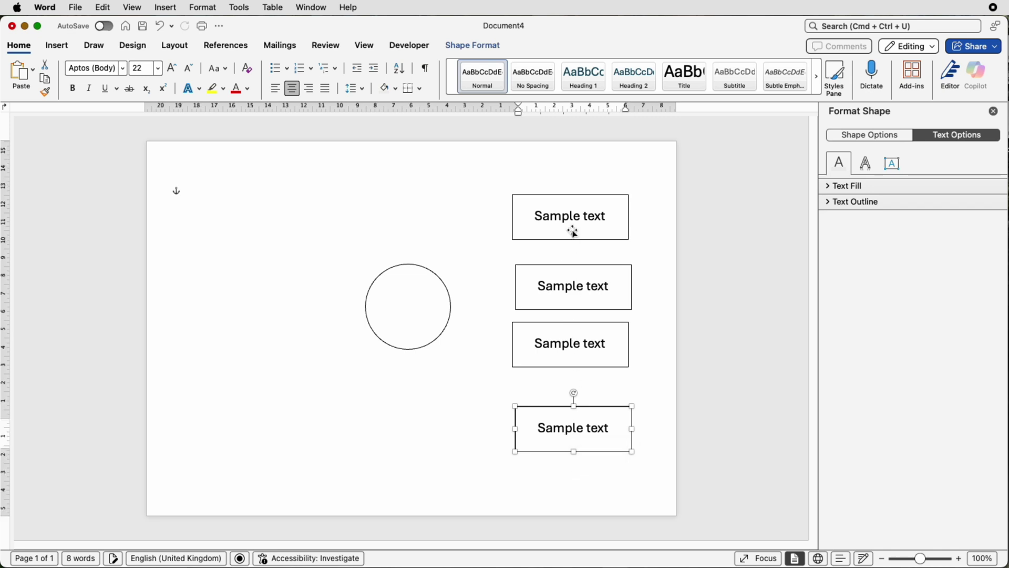
pyautogui.moveTo(572, 231); pyautogui.dragTo(573, 210)
pyautogui.moveTo(589, 427); pyautogui.dragTo(575, 402)
pyautogui.moveTo(582, 216); pyautogui.dragTo(580, 241)
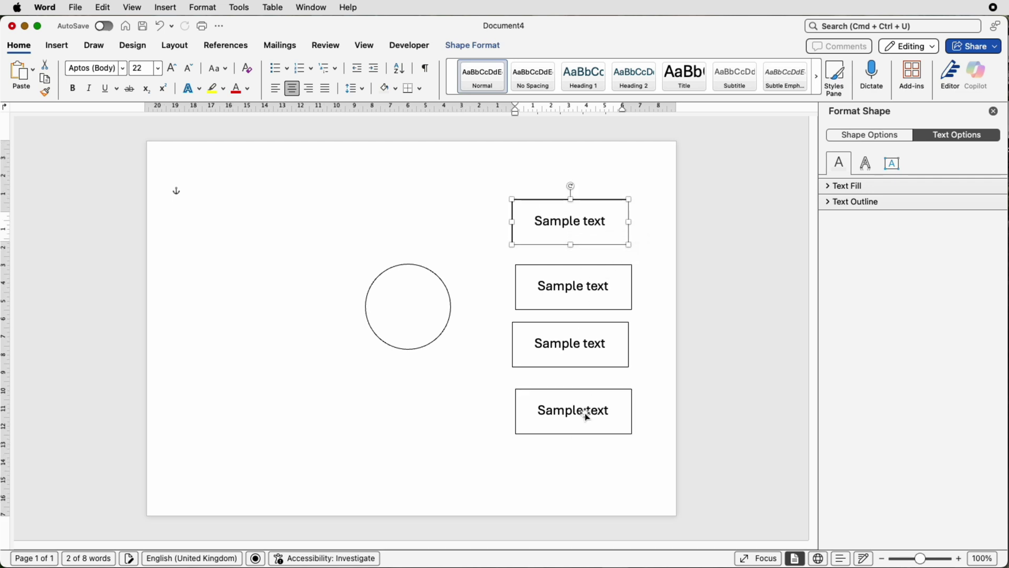
pyautogui.moveTo(587, 417); pyautogui.dragTo(585, 428)
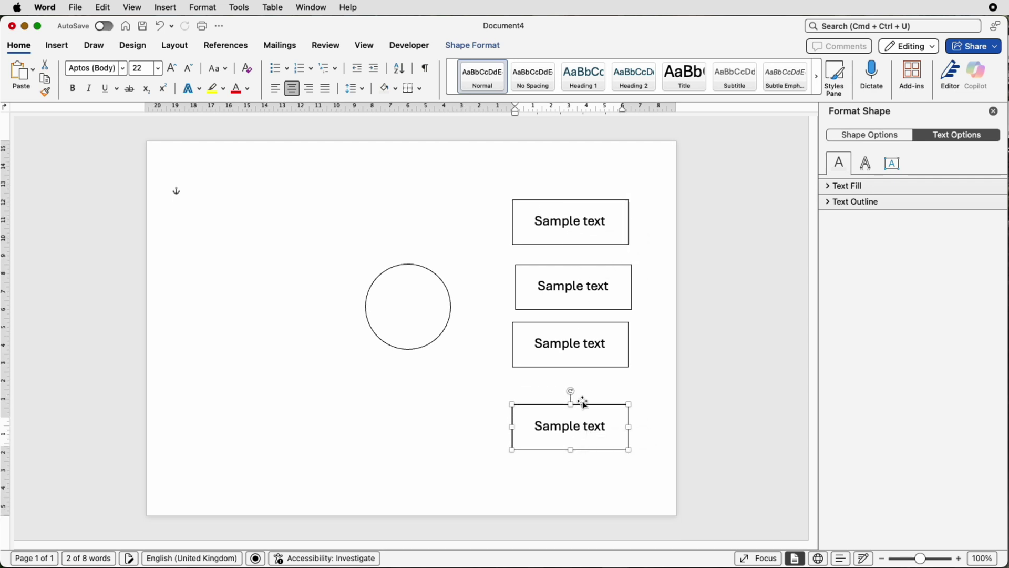
# - Select all four right-hand boxes, distribute them vertically and align them to centre
pyautogui.keyDown('shift'); pyautogui.click(571, 344); pyautogui.keyUp('shift')
pyautogui.keyDown('shift'); pyautogui.click(573, 288); pyautogui.keyUp('shift')
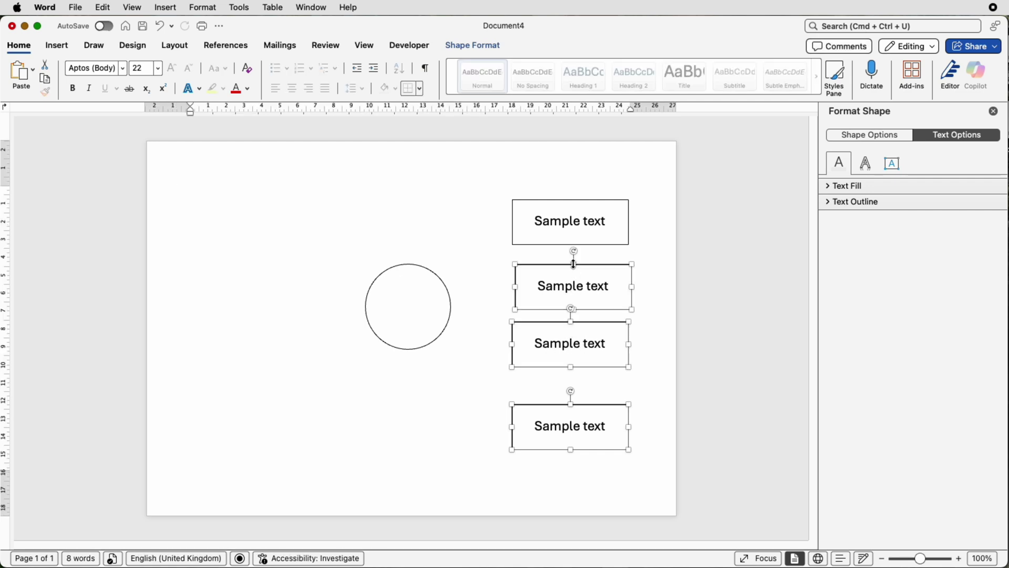
pyautogui.keyDown('shift'); pyautogui.click(575, 225); pyautogui.keyUp('shift')
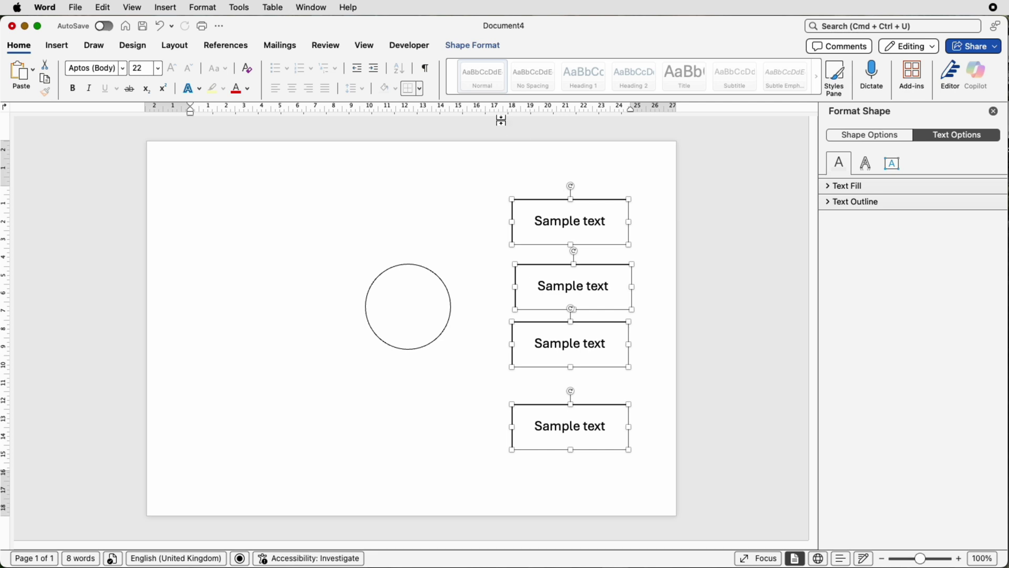
pyautogui.click(466, 47)
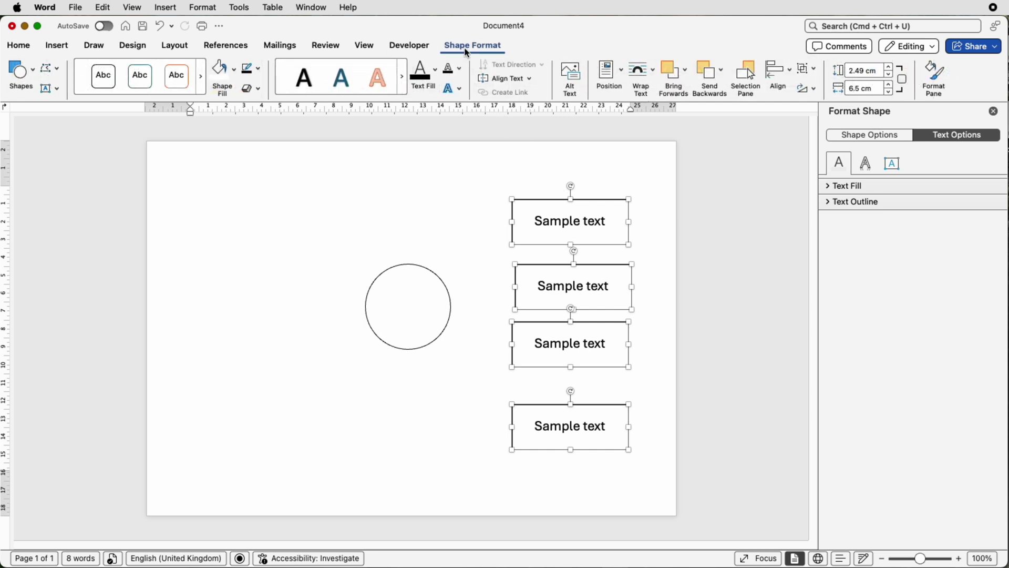
pyautogui.click(790, 73)
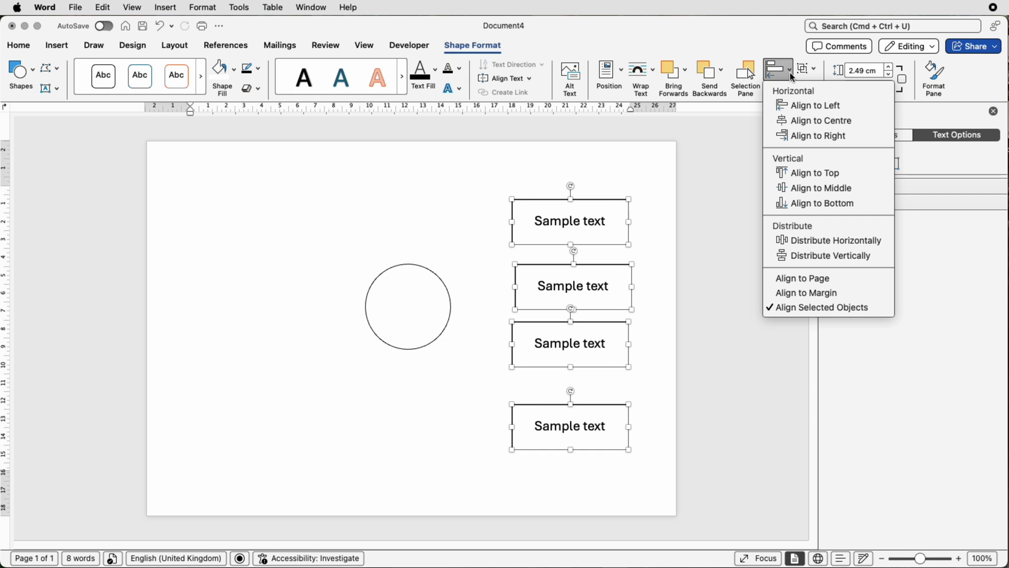
pyautogui.click(797, 261)
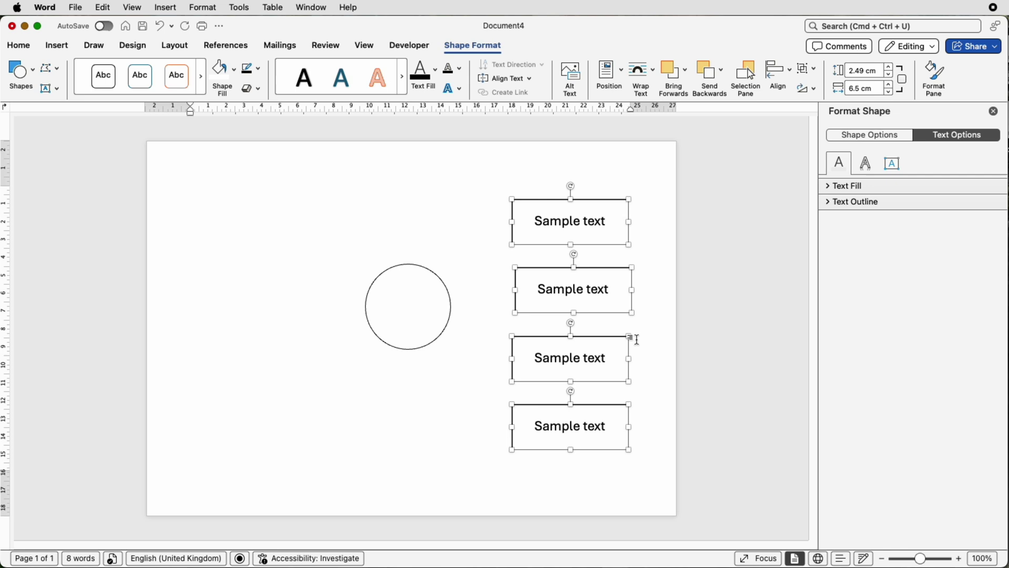
pyautogui.click(790, 71)
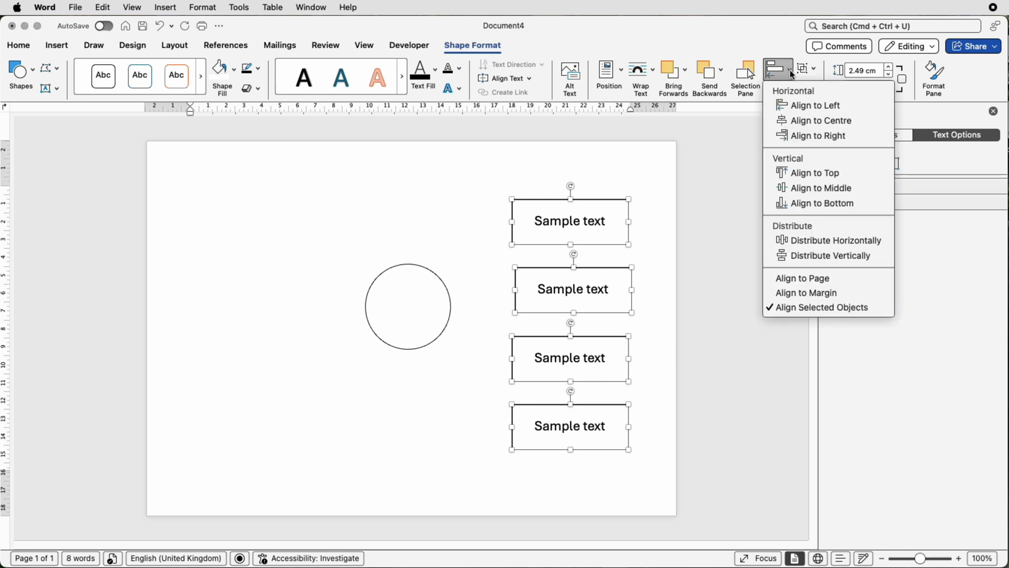
pyautogui.click(794, 124)
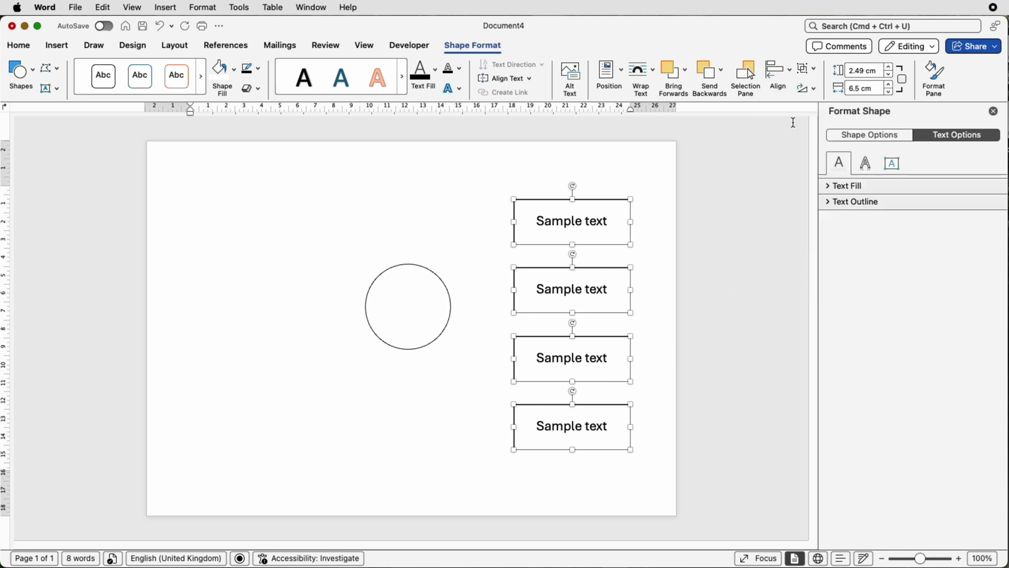
# - Group the four boxes and place a duplicate group left of the circle
pyautogui.click(814, 73)
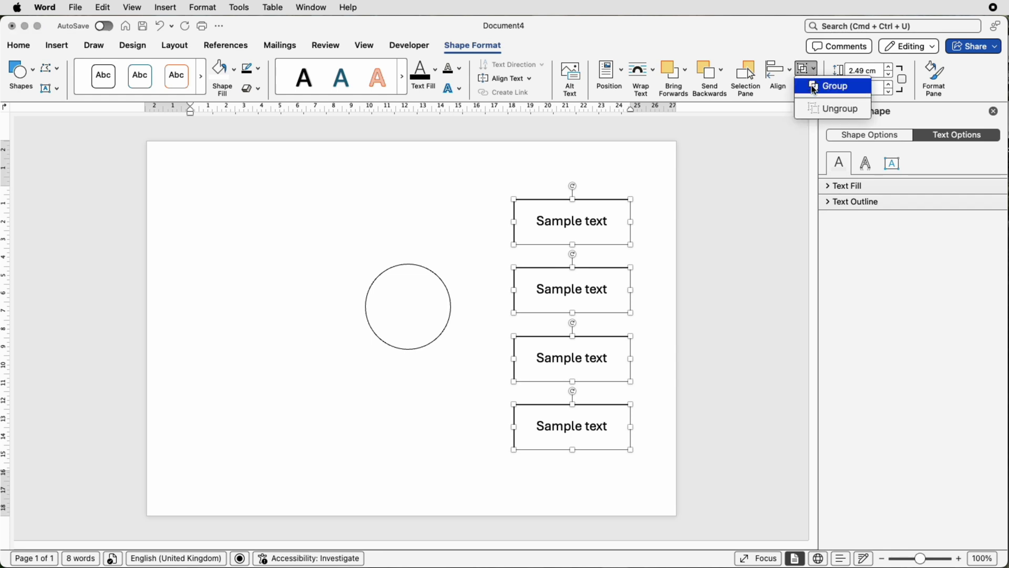
pyautogui.click(814, 87)
pyautogui.moveTo(606, 266); pyautogui.dragTo(290, 289)
pyautogui.keyDown('shift'); pyautogui.click(304, 290); pyautogui.keyUp('shift')
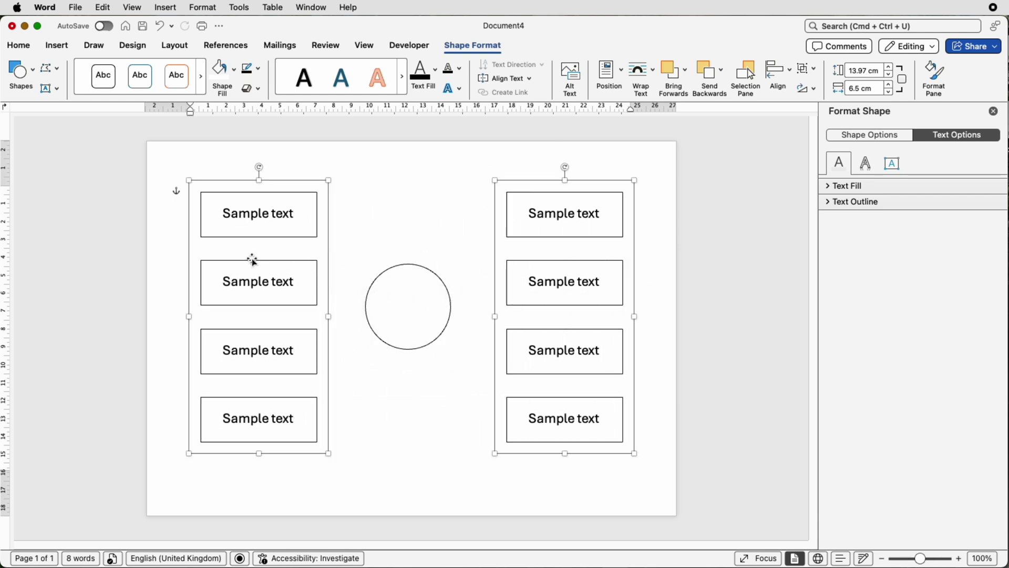
# - Align both box columns to middle and combine them into one group
pyautogui.click(791, 75)
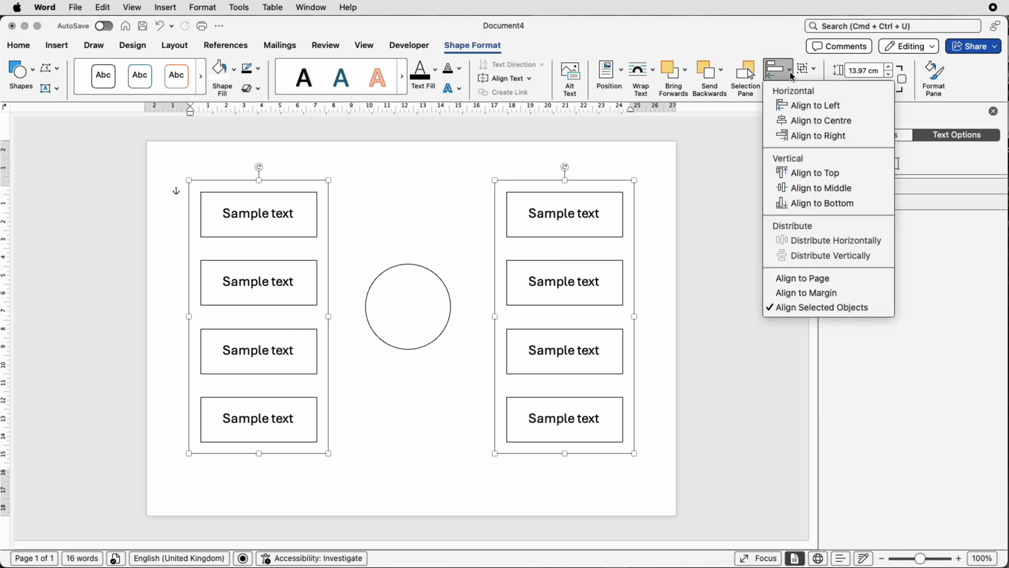
pyautogui.click(795, 189)
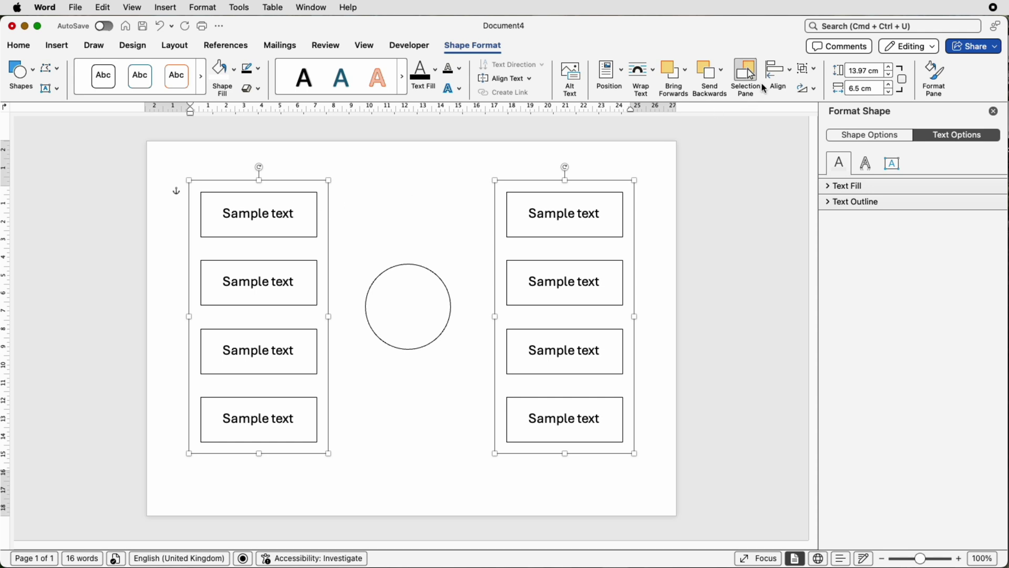
pyautogui.click(805, 72)
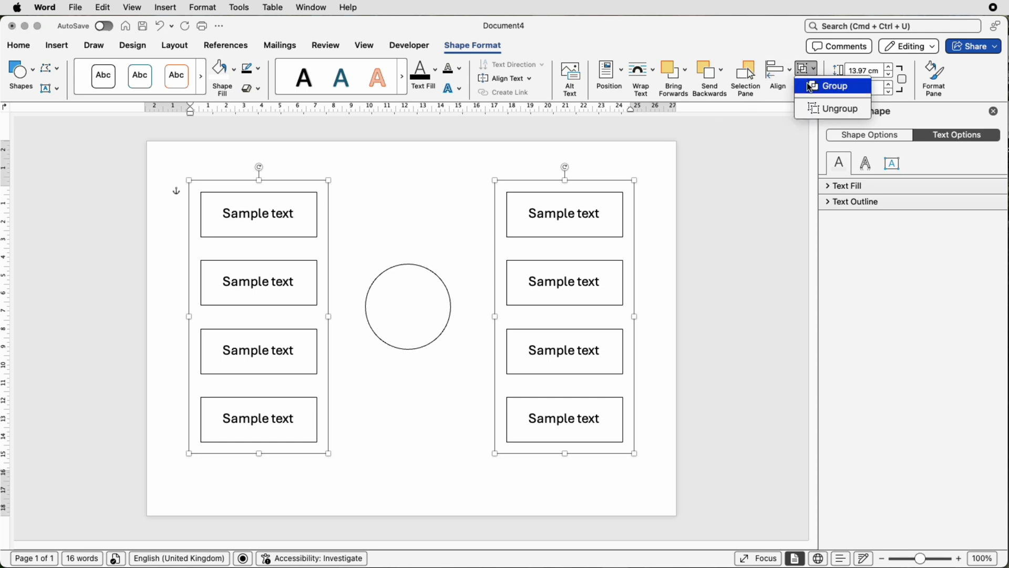
pyautogui.click(808, 87)
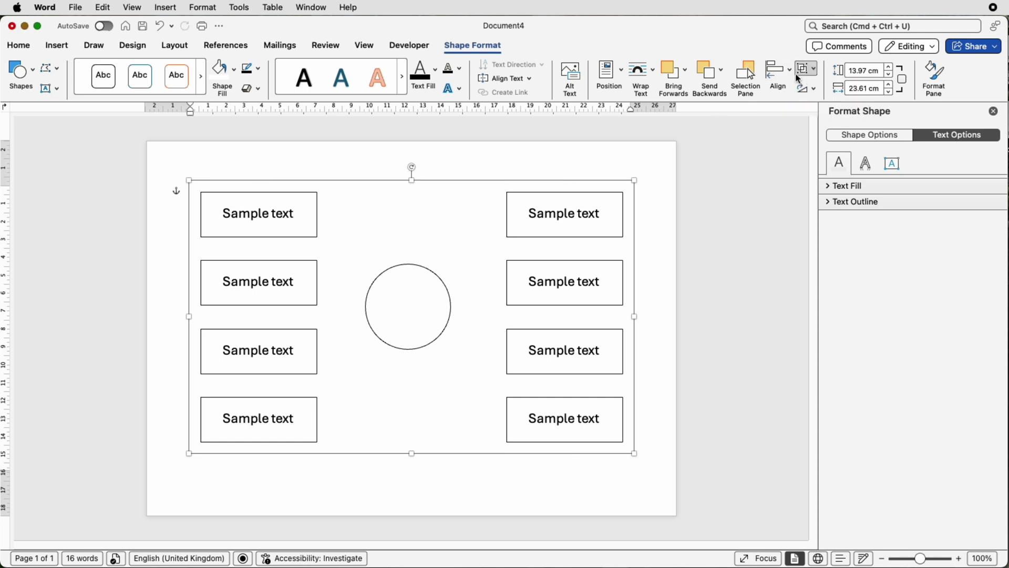
# - Centre the combined group horizontally and vertically on the page
pyautogui.click(788, 70)
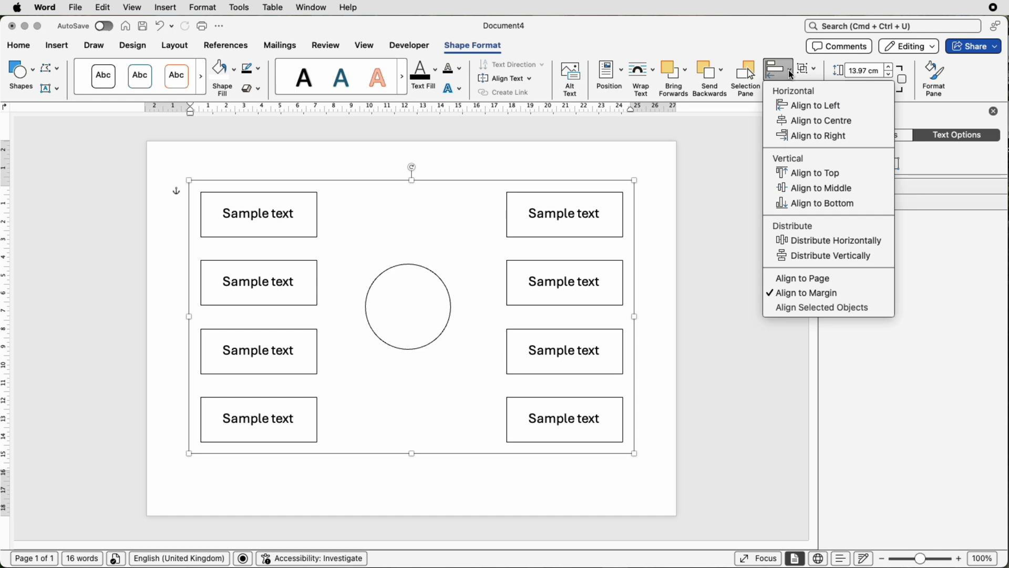
pyautogui.click(788, 122)
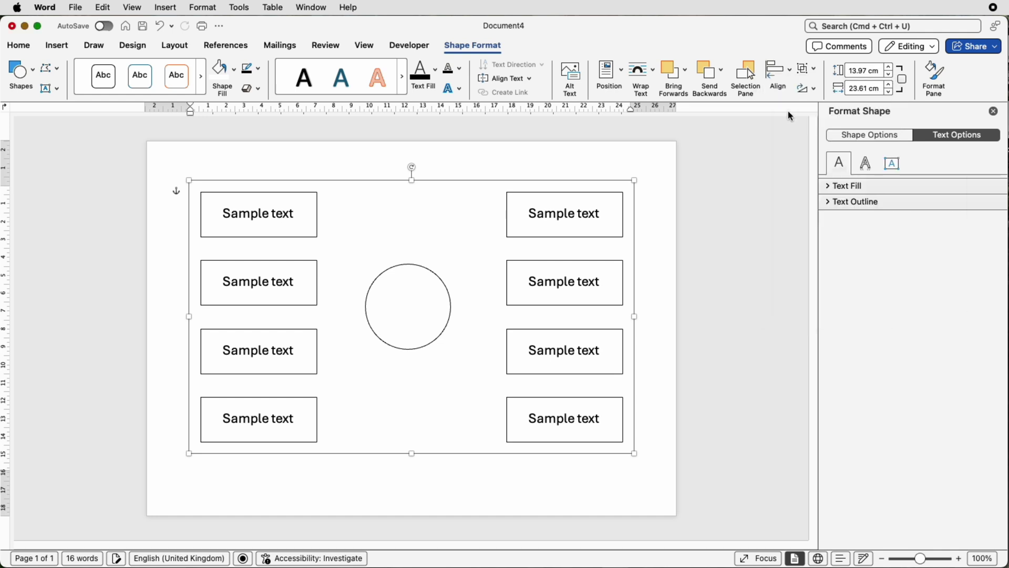
pyautogui.click(791, 78)
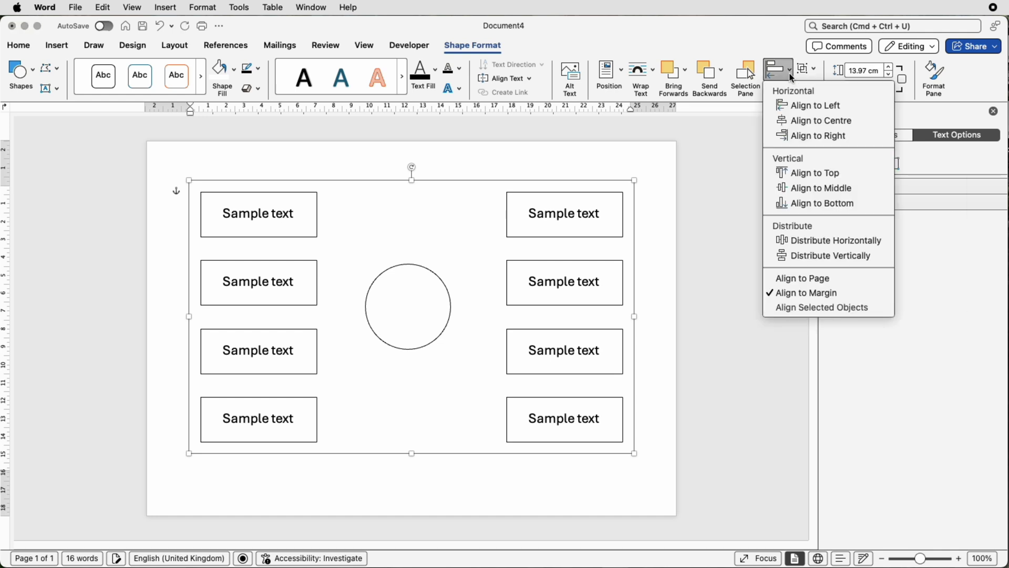
pyautogui.click(793, 188)
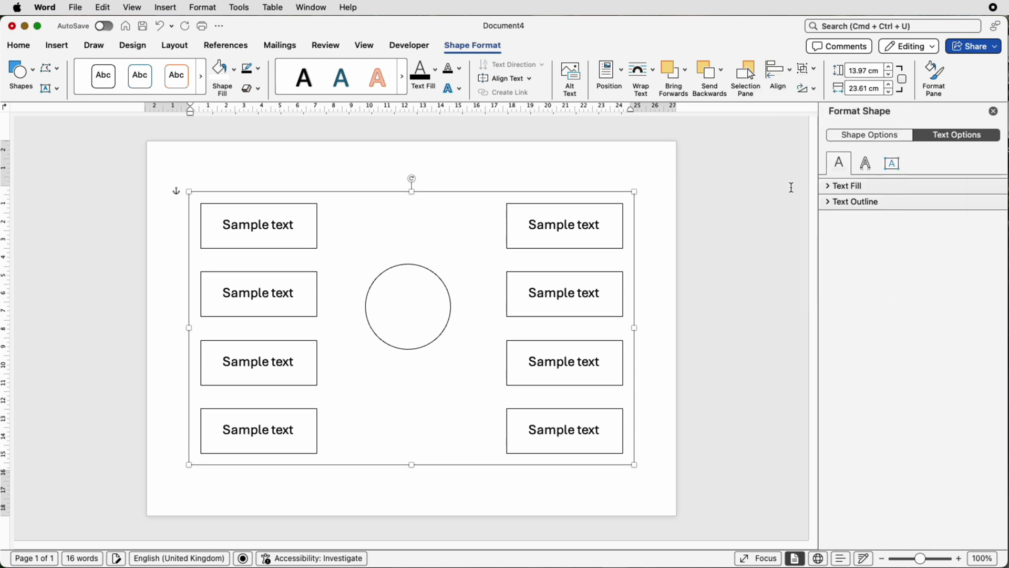
# - Send the box group one layer back, then centre the circle horizontally and vertically on the page
pyautogui.click(722, 70)
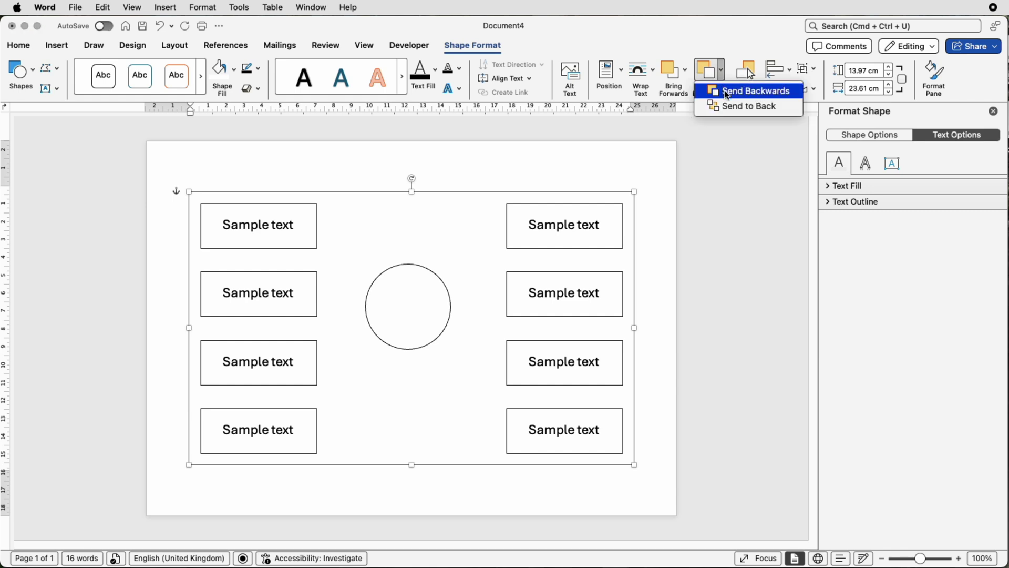
pyautogui.click(727, 93)
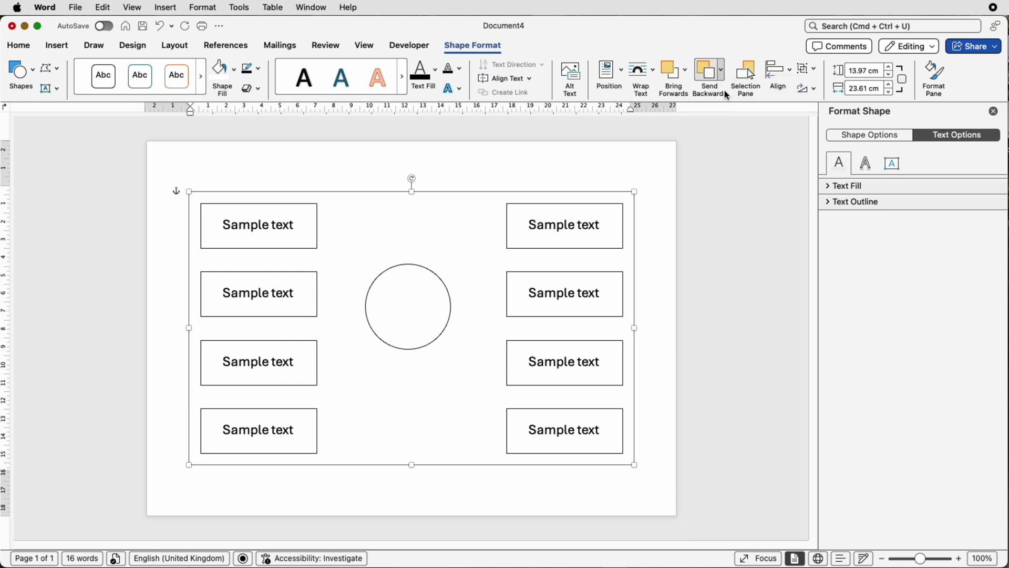
pyautogui.click(413, 268)
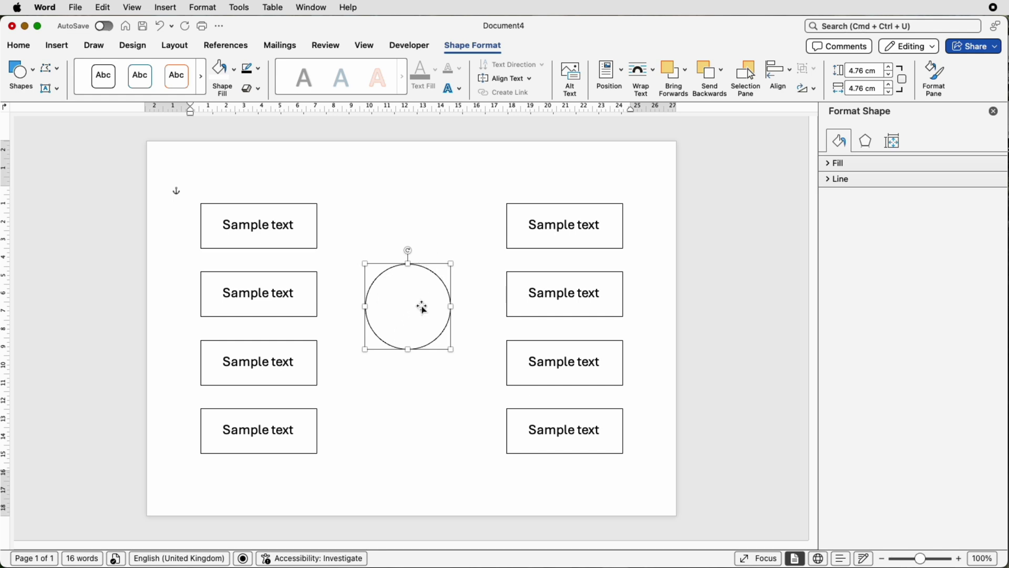
pyautogui.click(789, 73)
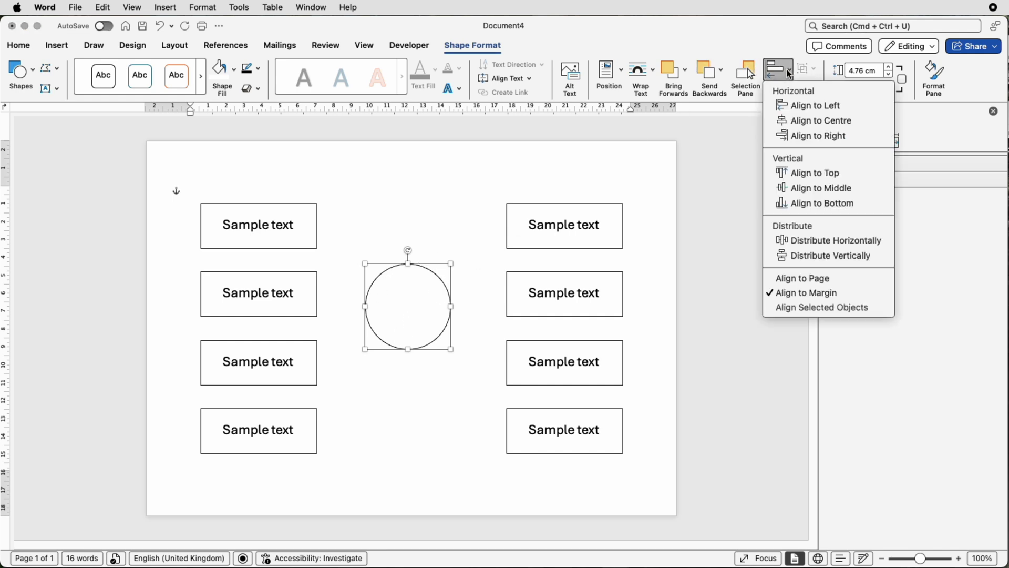
pyautogui.click(787, 118)
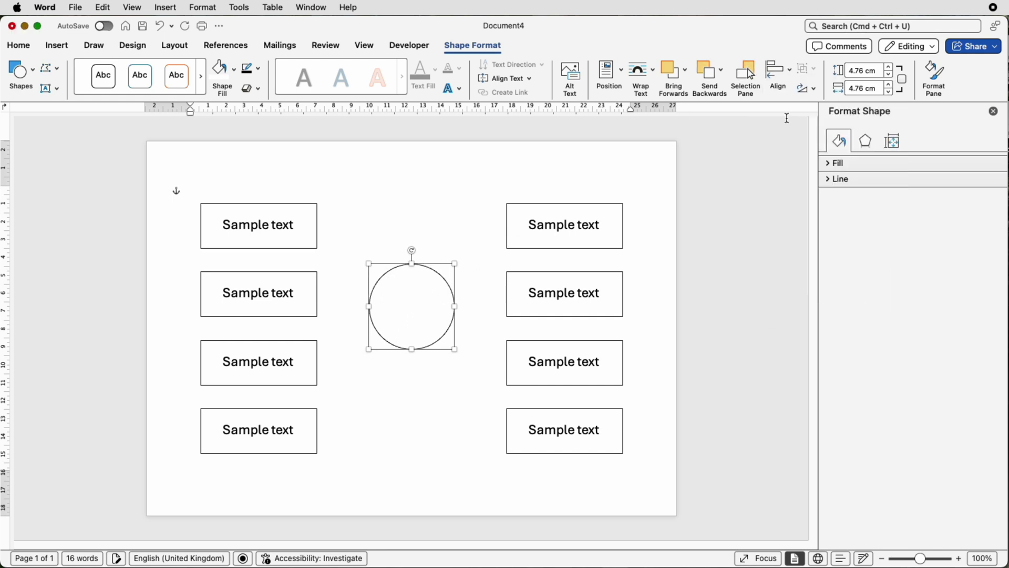
pyautogui.click(790, 74)
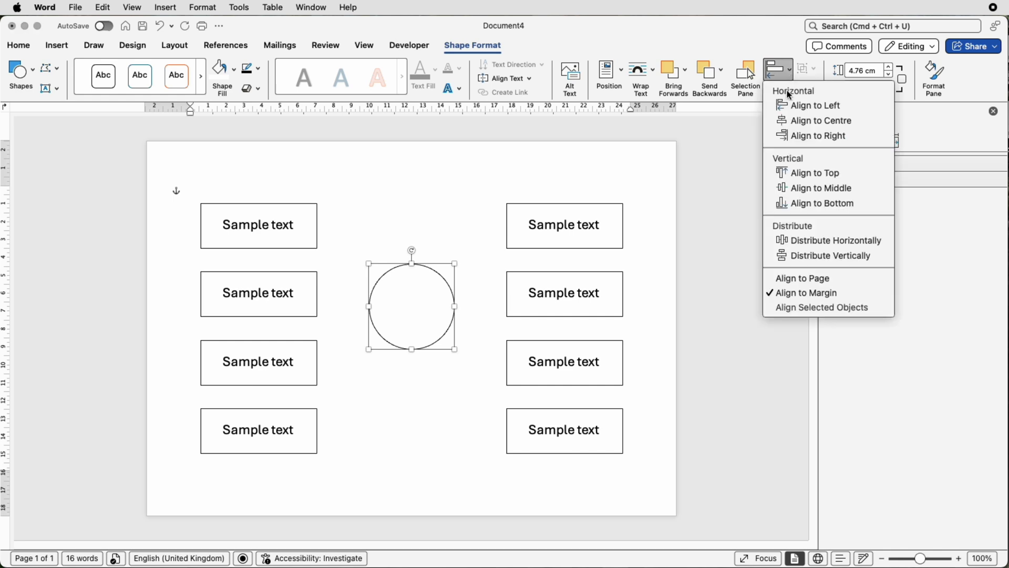
pyautogui.click(785, 187)
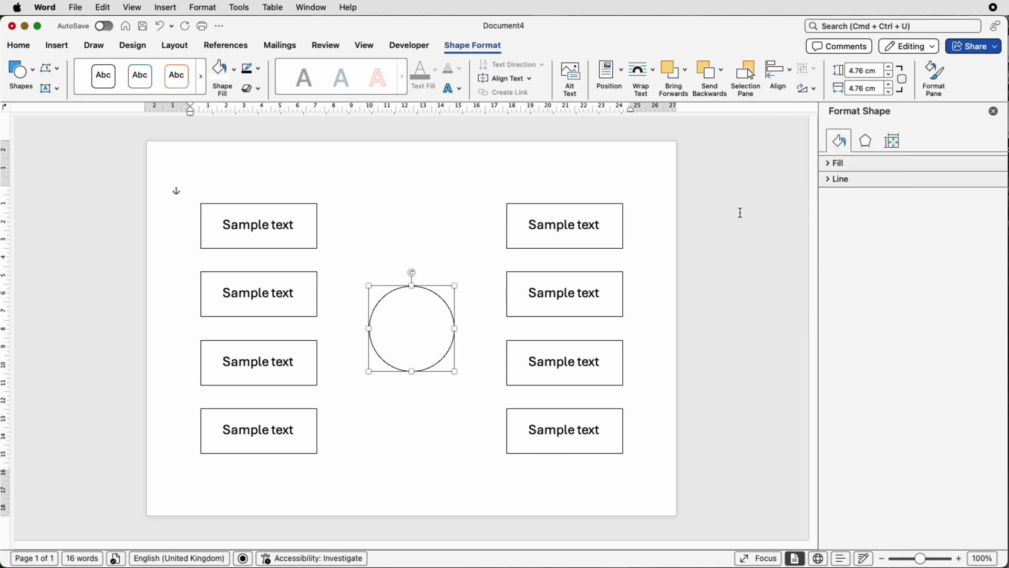
# - Ungroup twice into eight separate Sample text boxes, then regroup them as one group
pyautogui.click(696, 236)
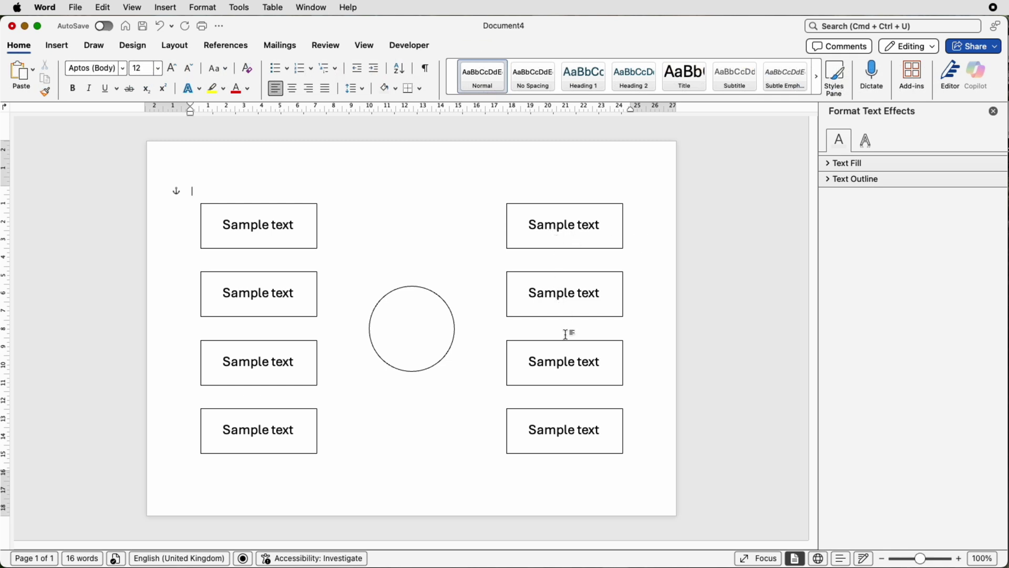
pyautogui.click(605, 357)
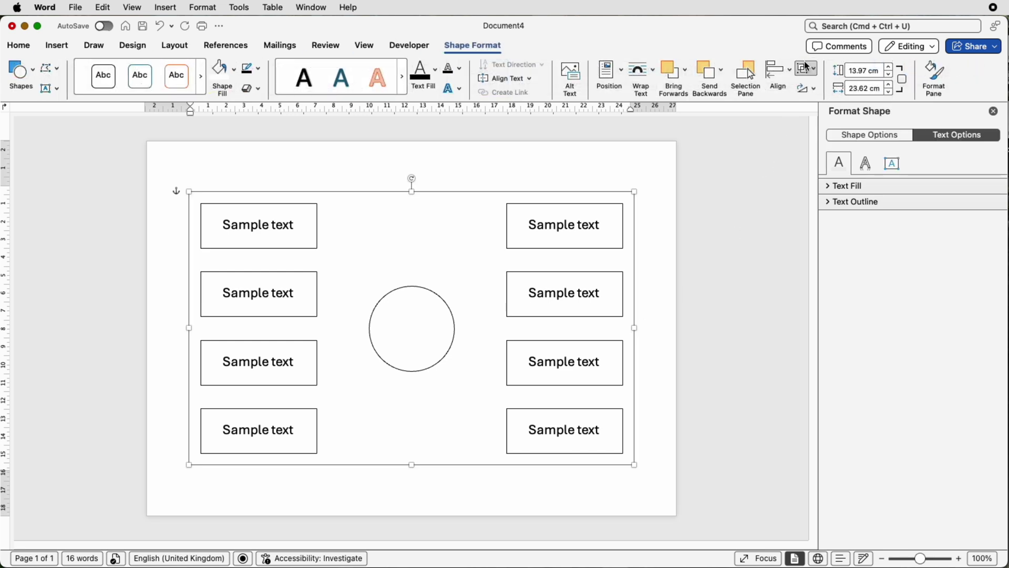
pyautogui.click(812, 68)
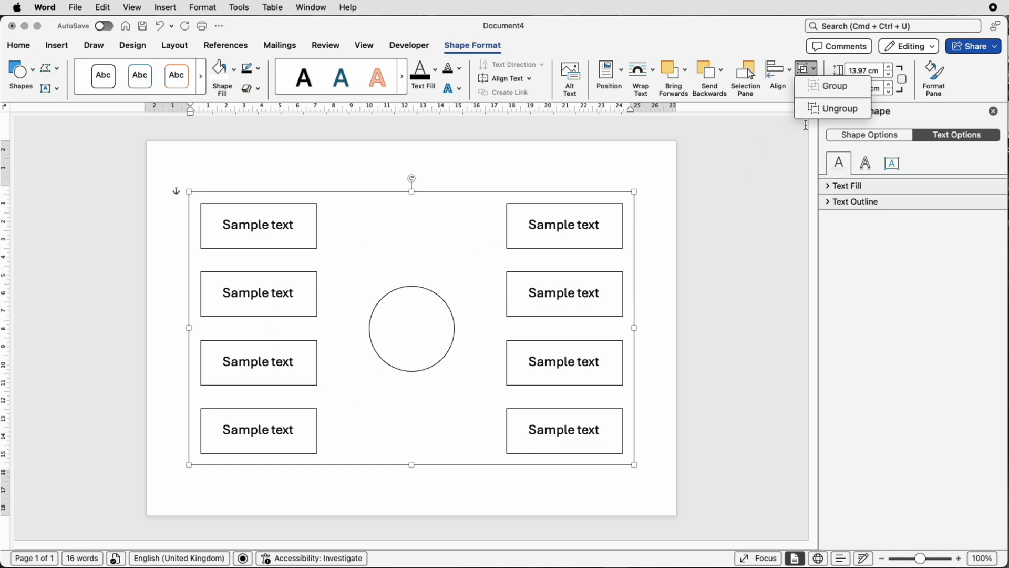
pyautogui.click(816, 110)
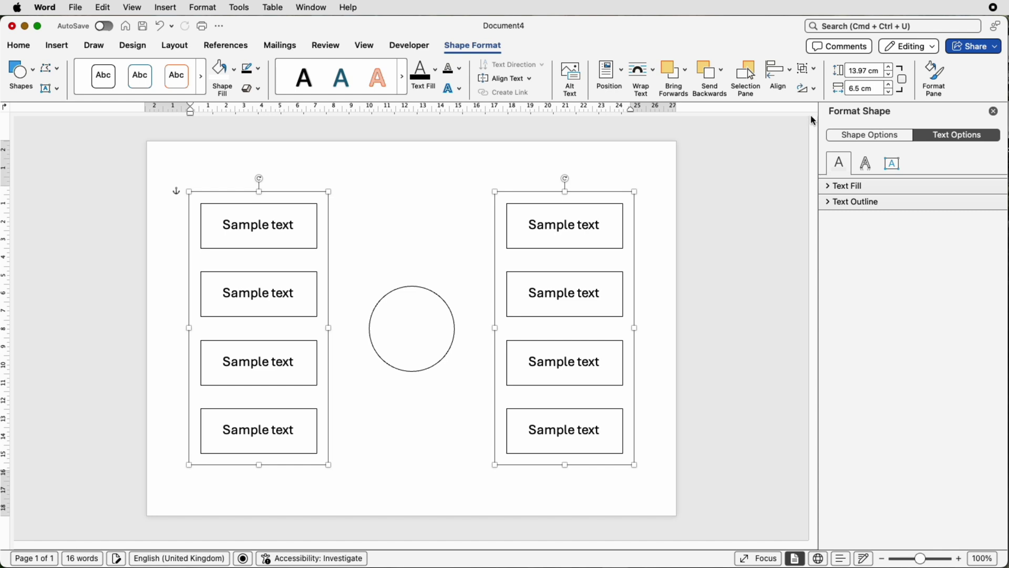
pyautogui.click(810, 68)
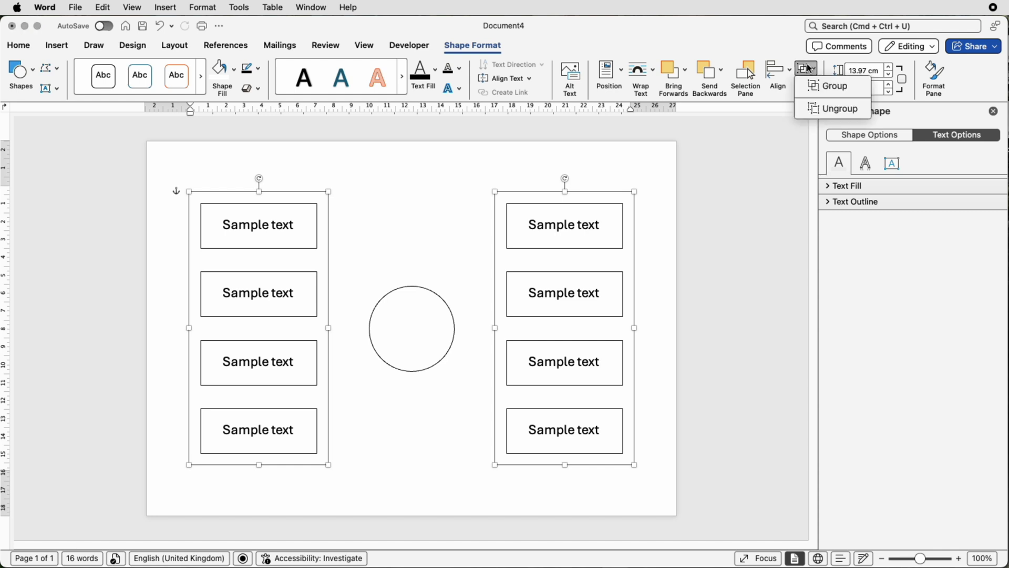
pyautogui.click(821, 110)
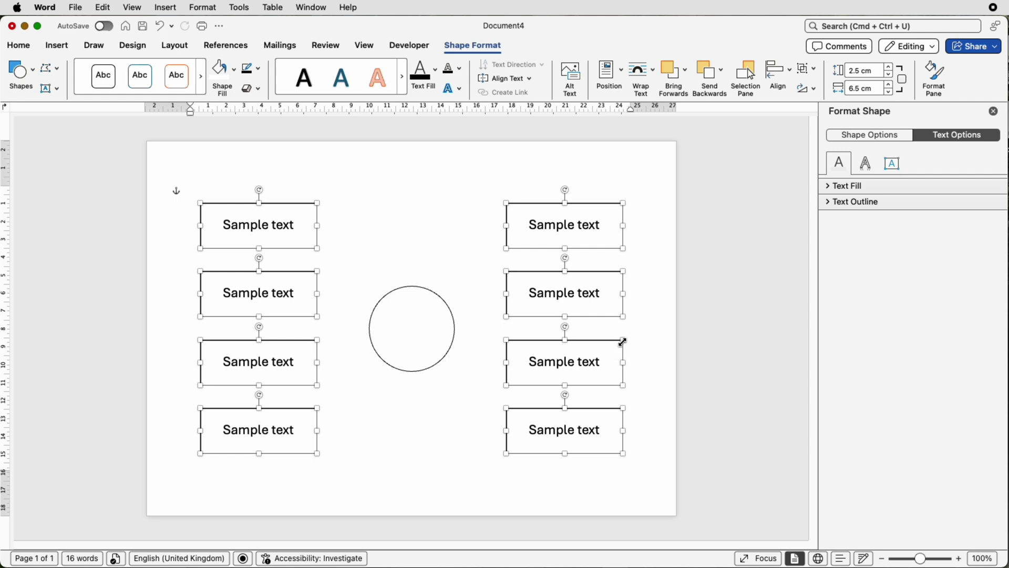
pyautogui.click(809, 69)
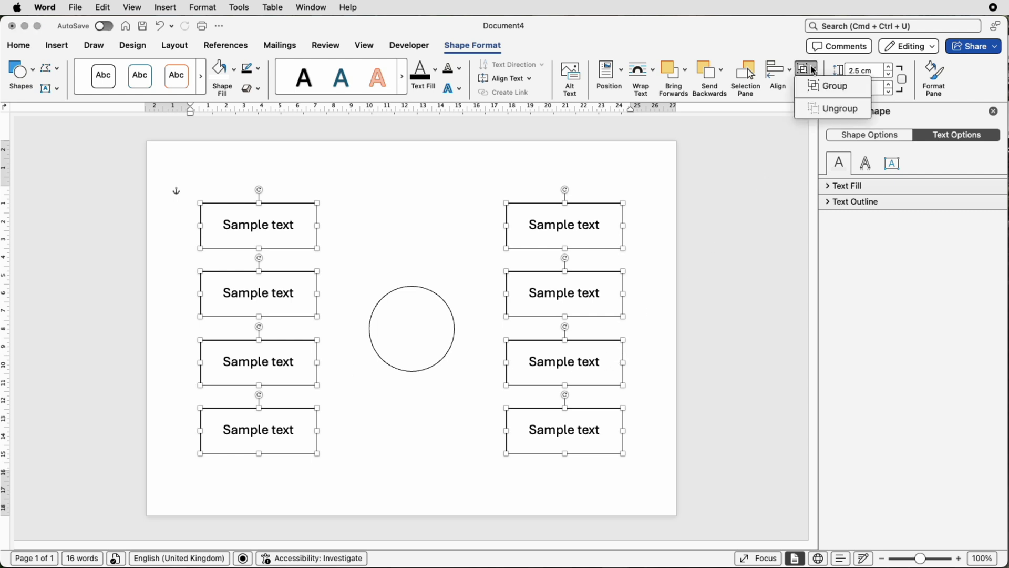
pyautogui.click(813, 92)
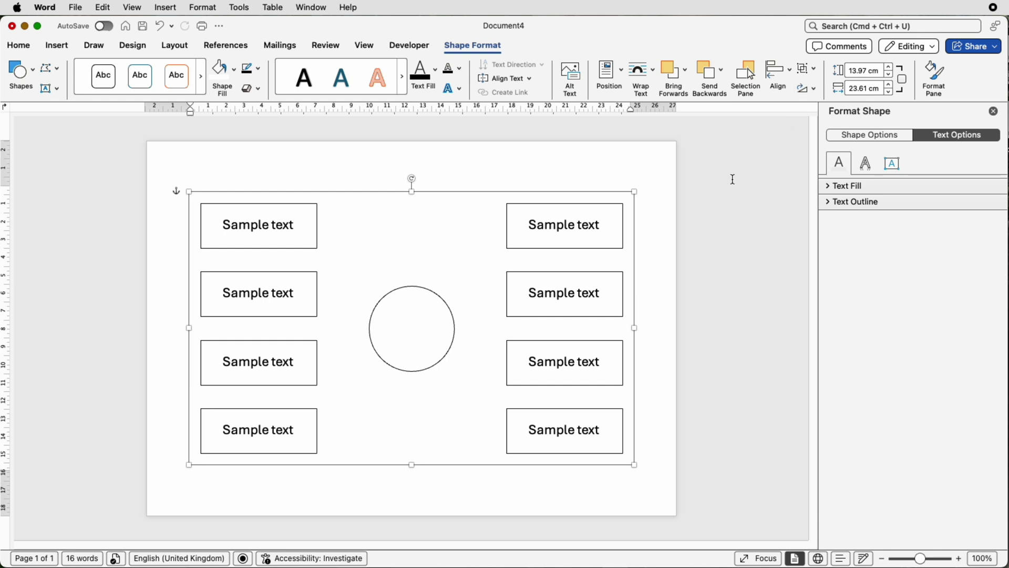
pyautogui.click(658, 245)
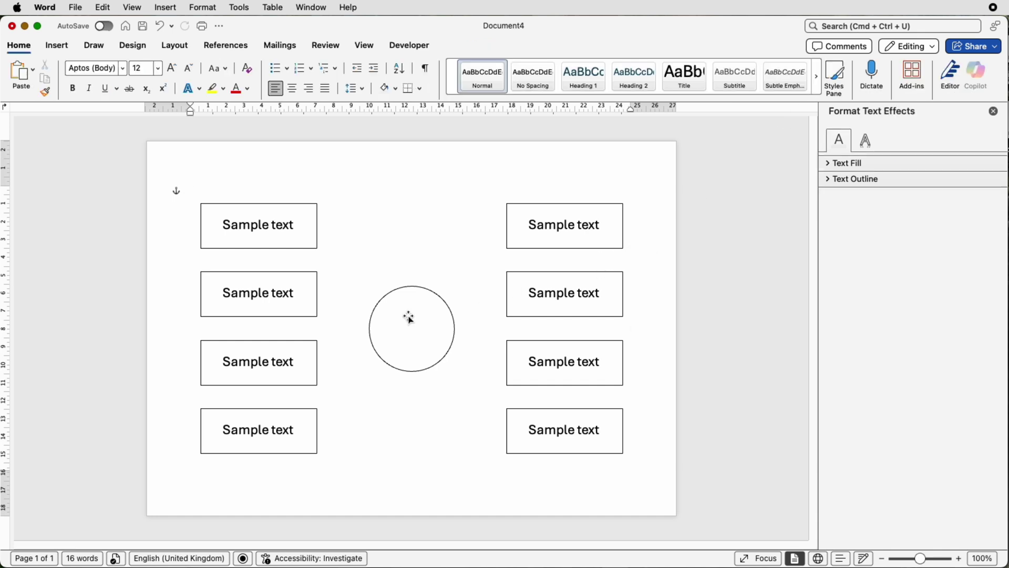
# - Draw a straight line from the top-left box to the bottom-right box
pyautogui.click(58, 48)
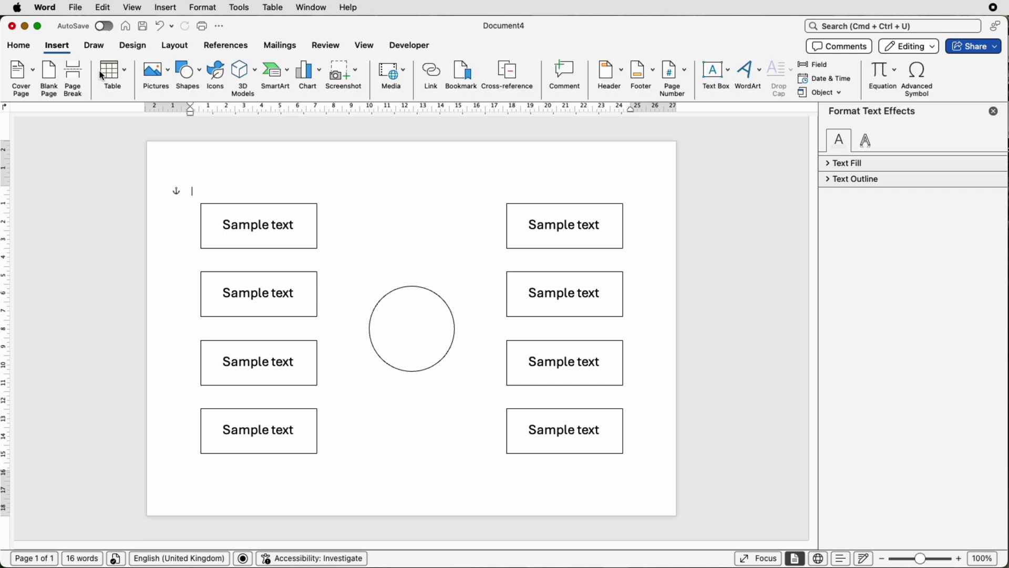
pyautogui.click(202, 82)
pyautogui.click(187, 180)
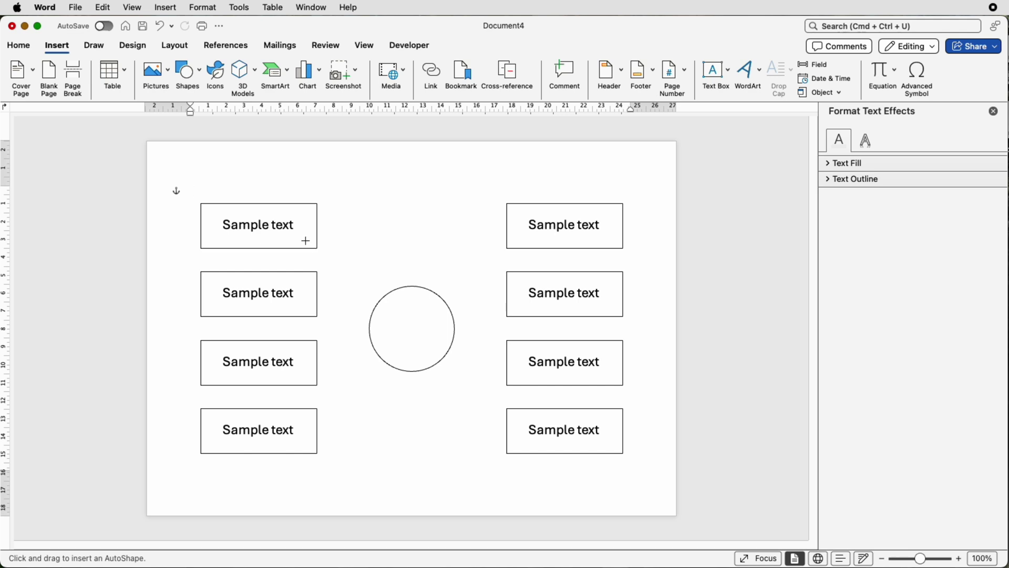
pyautogui.moveTo(308, 241)
pyautogui.mouseDown()
pyautogui.moveTo(417, 361)
pyautogui.moveTo(514, 414)
pyautogui.mouseUp()
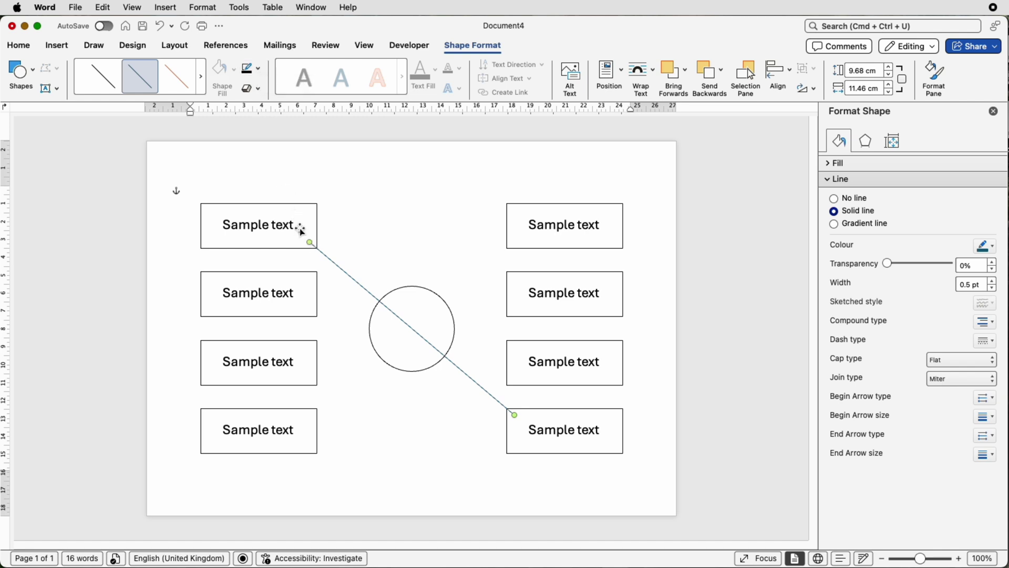
# - Make the line black and send it to the back
pyautogui.click(258, 71)
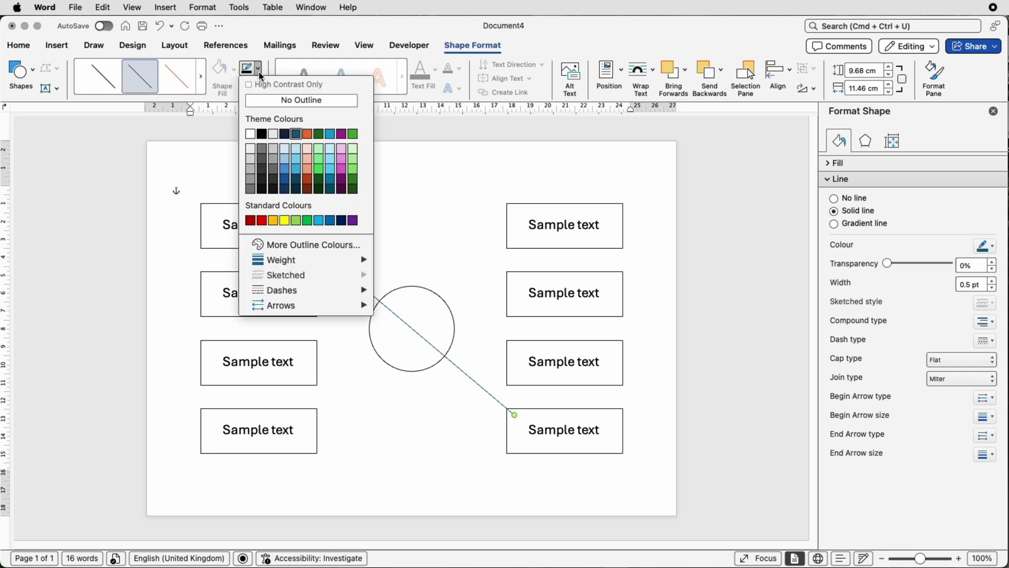
pyautogui.click(261, 134)
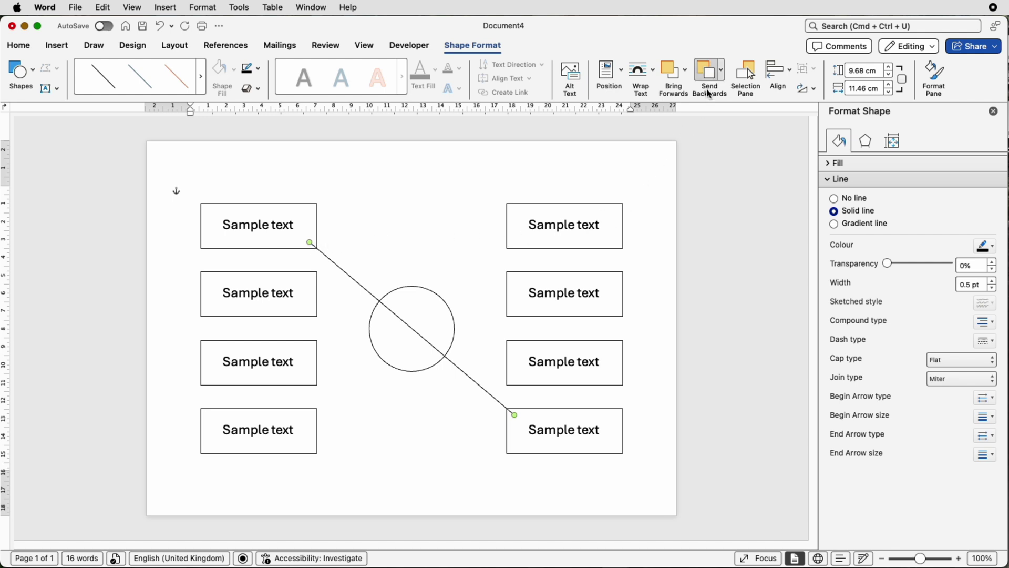
pyautogui.click(722, 78)
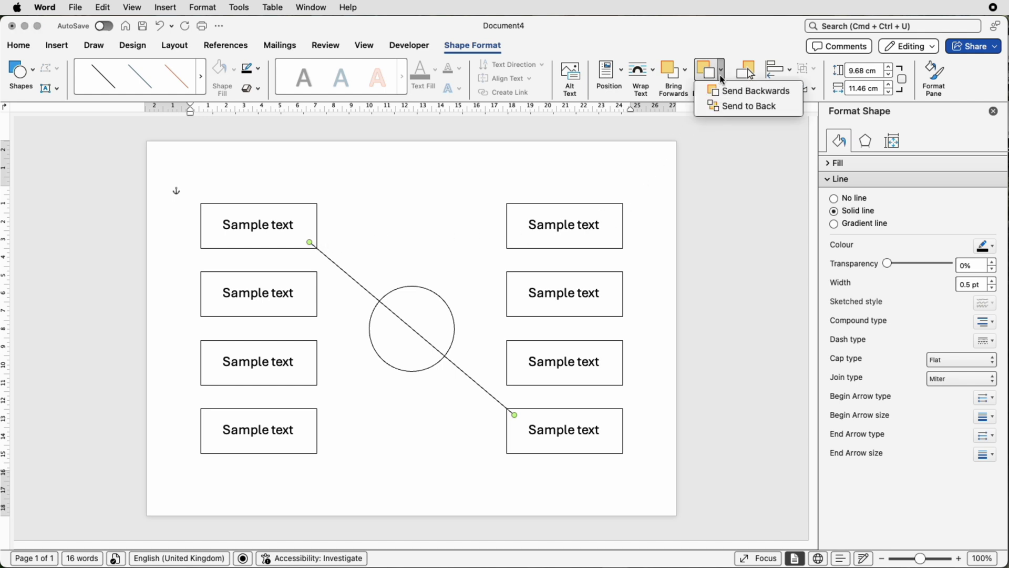
pyautogui.click(724, 108)
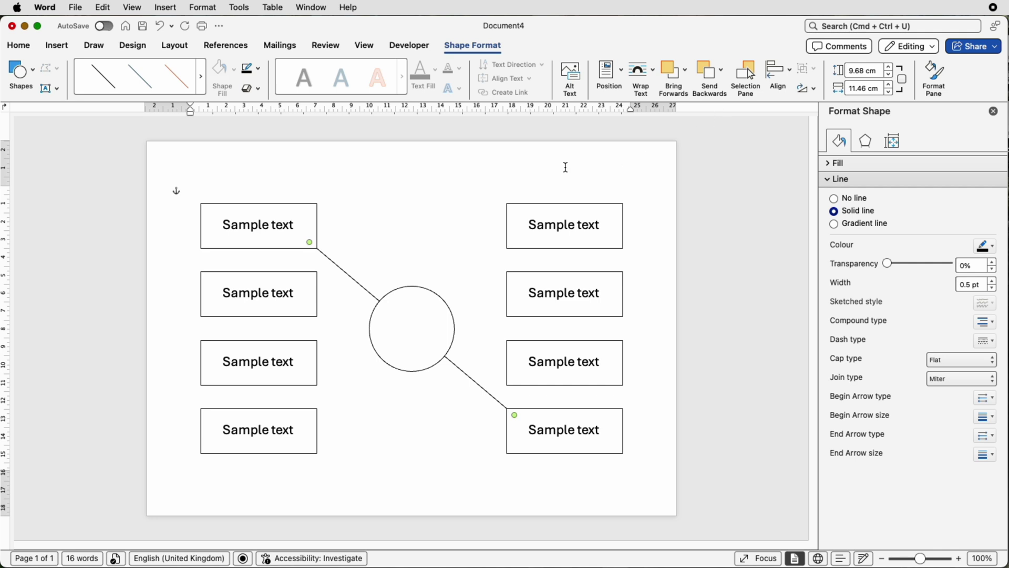
pyautogui.click(408, 171)
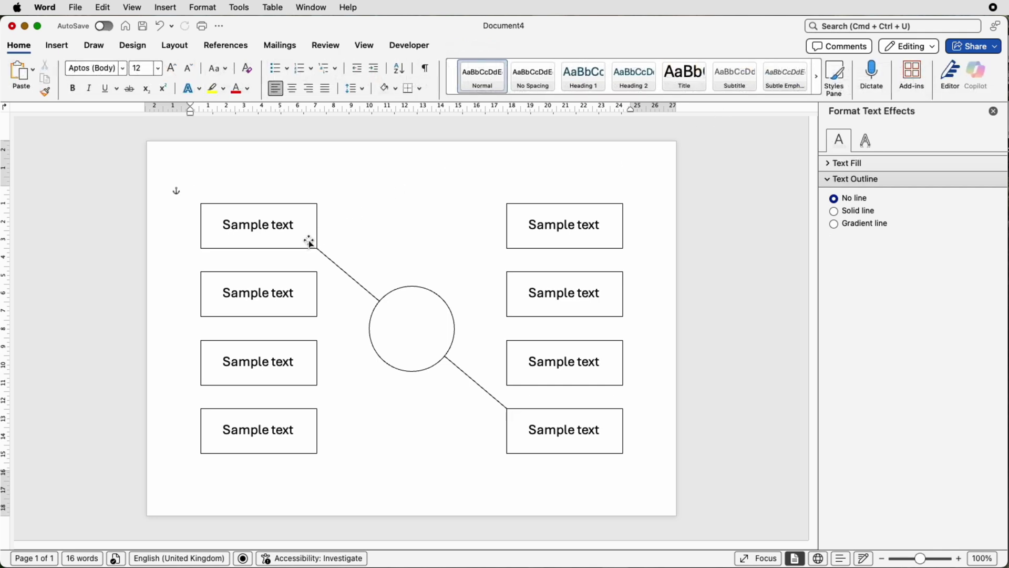
# - Duplicate the line, connect the top-right and bottom-left boxes, and send it to back
pyautogui.click(347, 273)
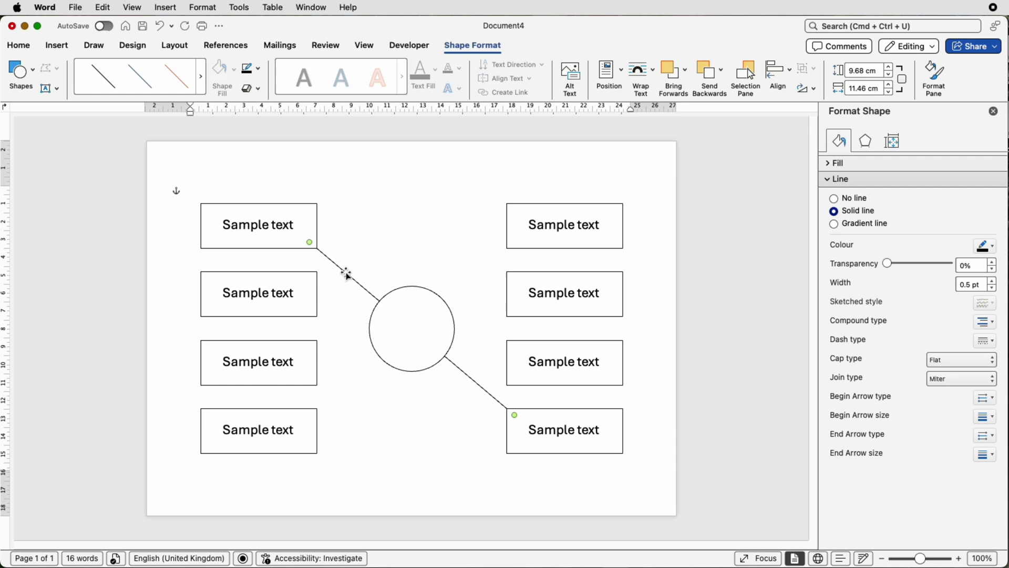
pyautogui.moveTo(347, 274); pyautogui.dragTo(338, 289)
pyautogui.click(362, 262)
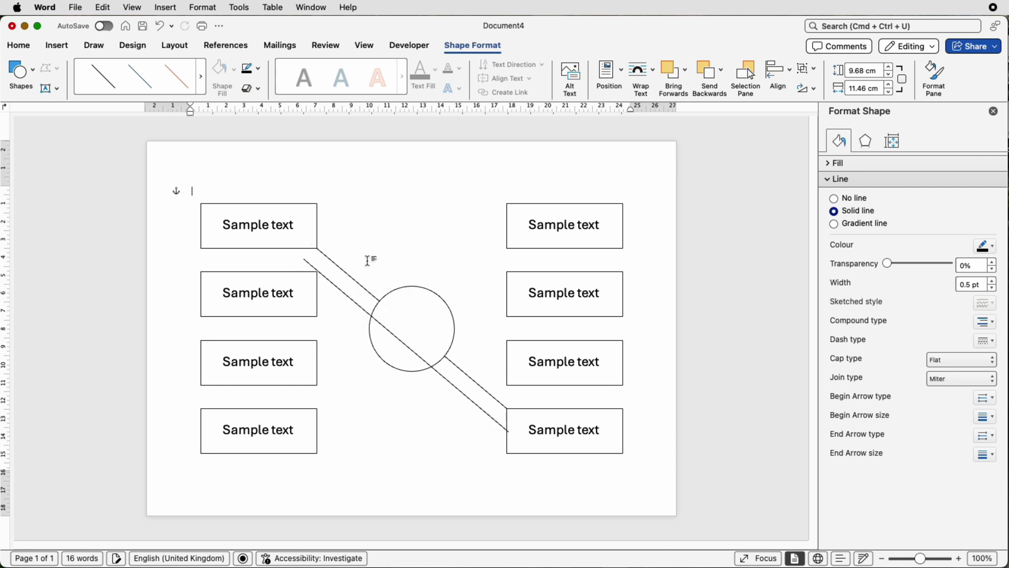
pyautogui.click(316, 270)
pyautogui.moveTo(304, 259); pyautogui.dragTo(507, 248)
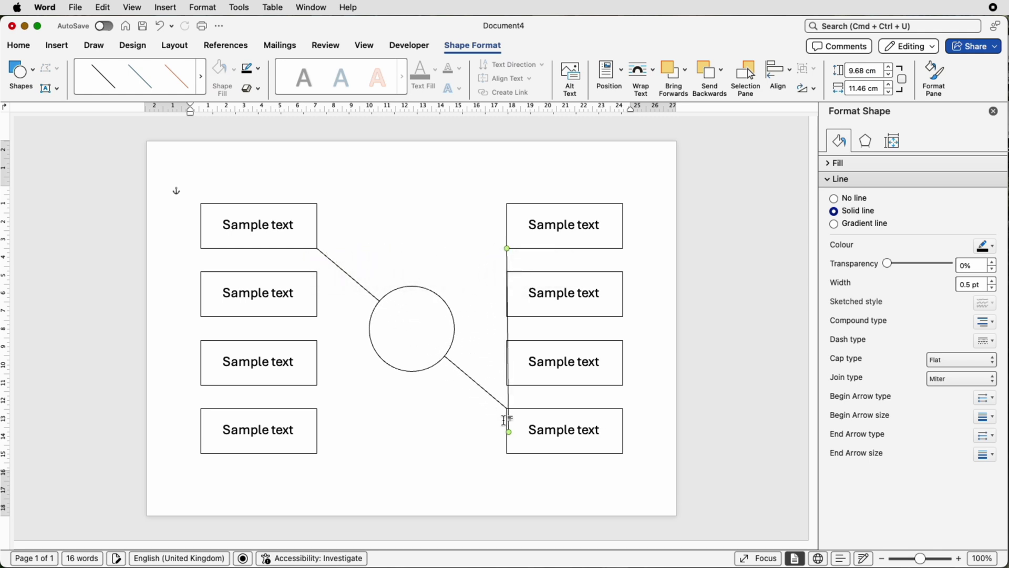
pyautogui.moveTo(509, 430); pyautogui.dragTo(309, 416)
pyautogui.moveTo(508, 248); pyautogui.dragTo(515, 241)
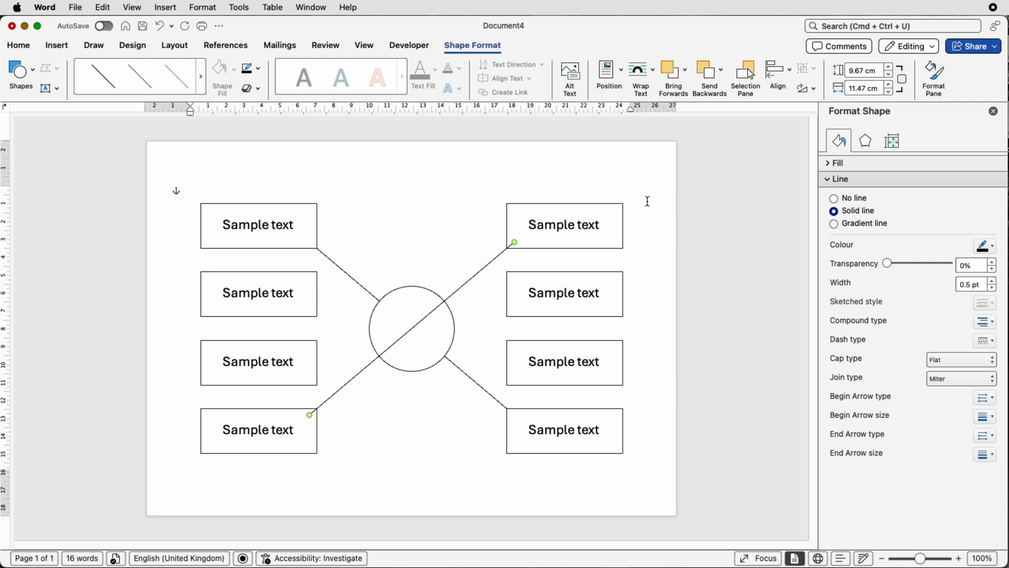
pyautogui.click(719, 80)
pyautogui.click(722, 74)
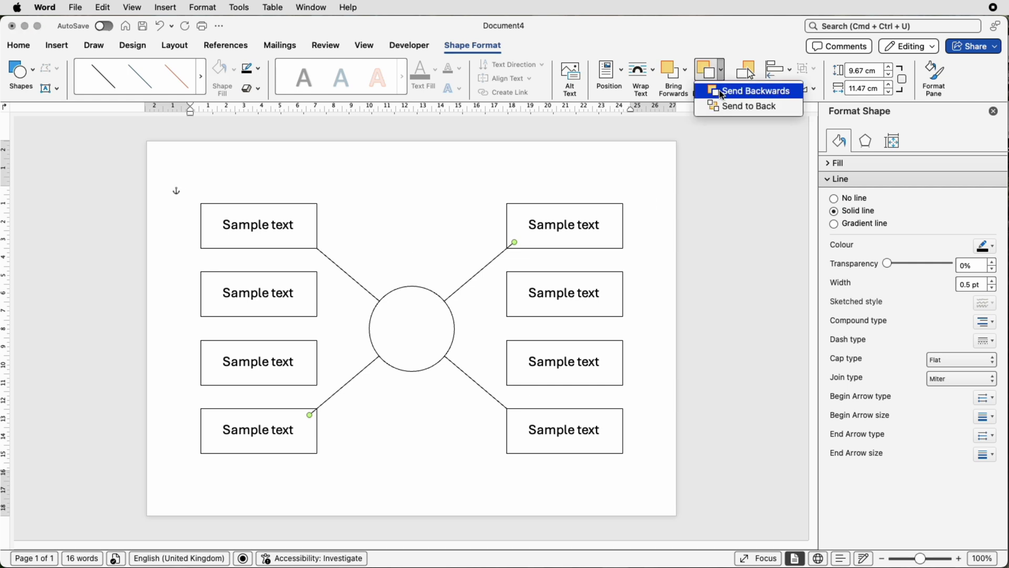
pyautogui.click(722, 108)
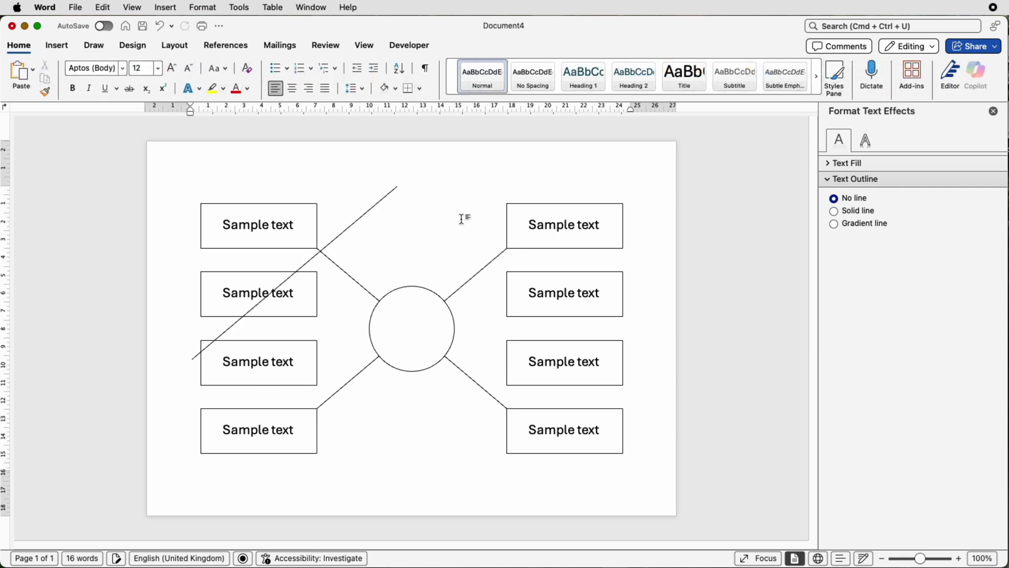
# - Copy the diagonal line and attach its ends to the middle boxes on each side
pyautogui.click(396, 185)
pyautogui.moveTo(396, 185); pyautogui.dragTo(525, 309)
pyautogui.moveTo(191, 356); pyautogui.dragTo(310, 342)
pyautogui.moveTo(525, 309); pyautogui.dragTo(513, 313)
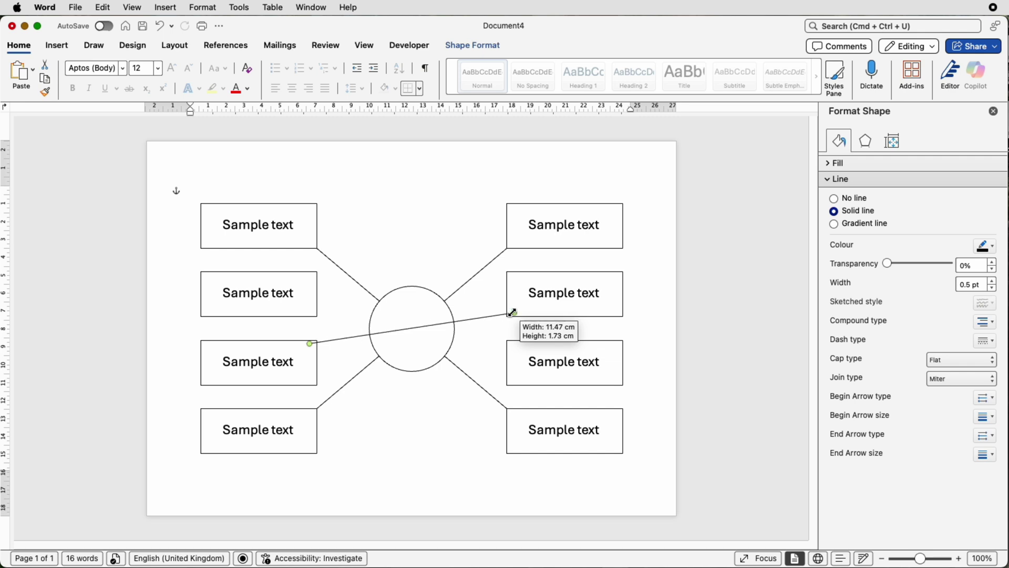
pyautogui.moveTo(512, 312); pyautogui.dragTo(515, 313)
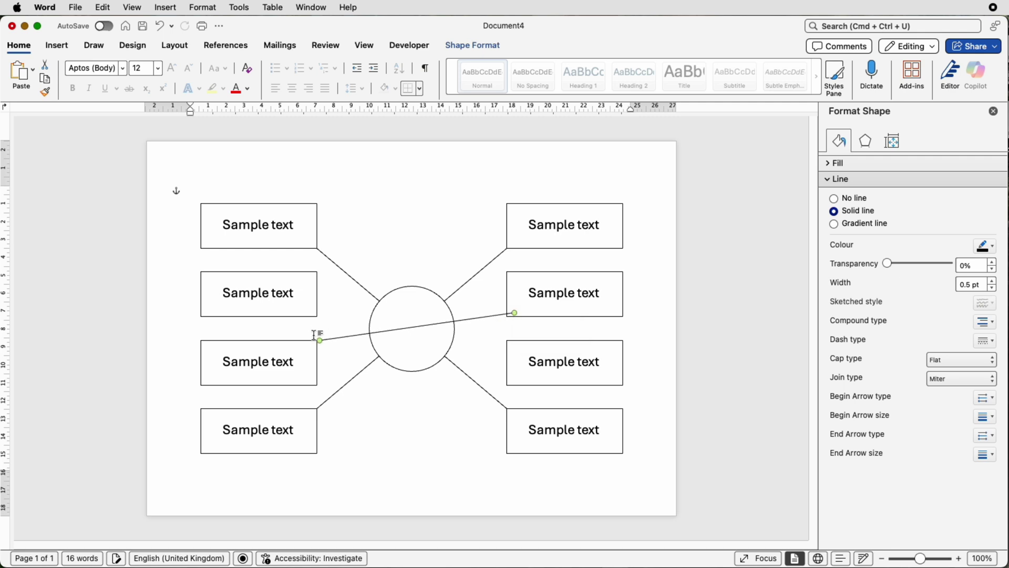
pyautogui.moveTo(318, 338); pyautogui.dragTo(309, 343)
pyautogui.moveTo(515, 311); pyautogui.dragTo(514, 312)
pyautogui.moveTo(309, 344); pyautogui.dragTo(312, 340)
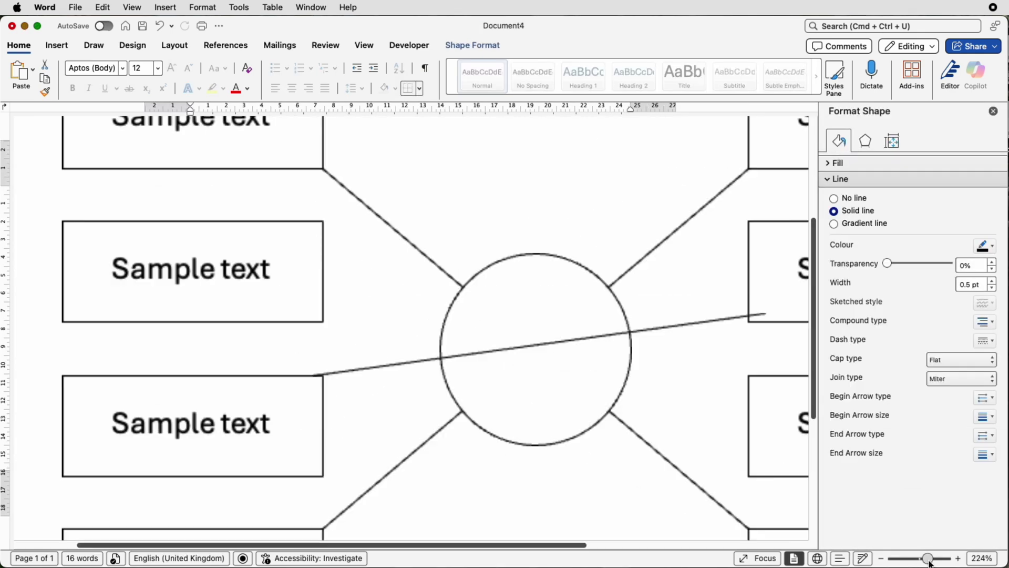
# - Snap the middle line's right end onto the box corner and zoom back out to the full page
pyautogui.moveTo(799, 254); pyautogui.dragTo(750, 316)
pyautogui.scroll(-2, 387, 311)
pyautogui.moveTo(750, 223); pyautogui.dragTo(532, 373)
pyautogui.scroll(5, 274, 243)
pyautogui.hscroll(5, 283, 253)
pyautogui.click(795, 476)
pyautogui.click(631, 447)
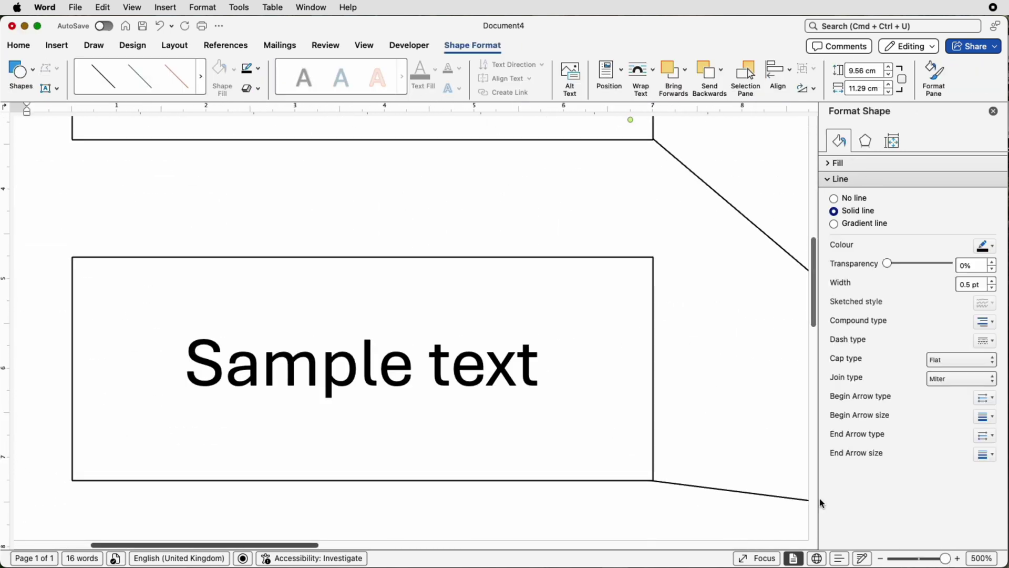
pyautogui.moveTo(944, 558); pyautogui.dragTo(918, 559)
pyautogui.click(705, 349)
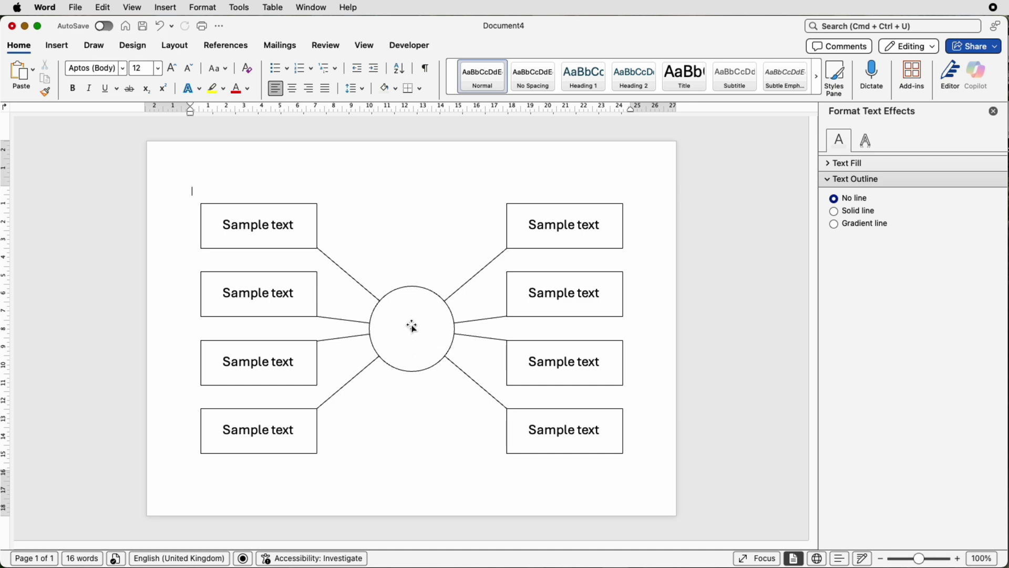
# - Draw a horizontal text box inside the circle containing 'DEMO DIAGRAM'
pyautogui.click(58, 46)
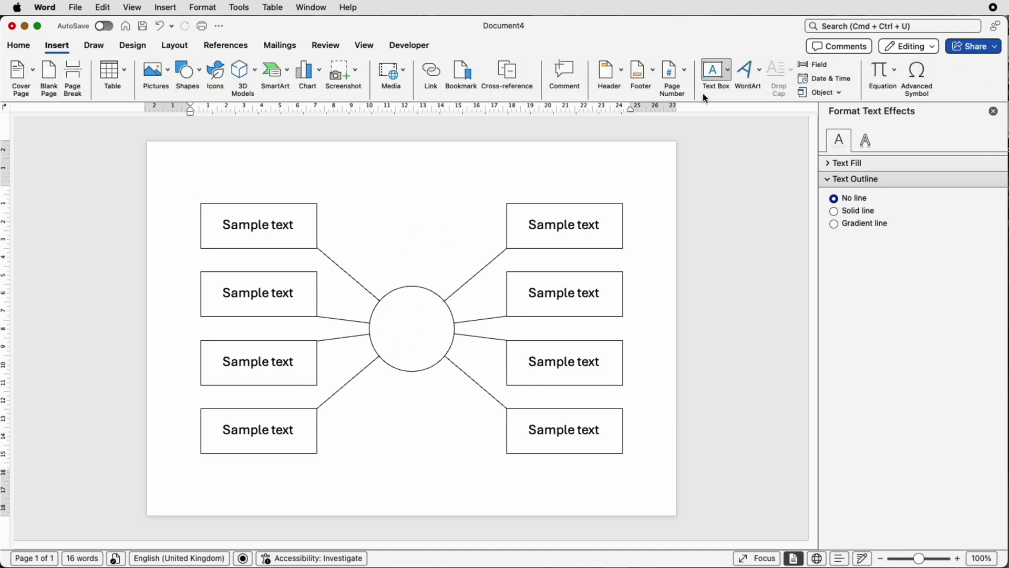
pyautogui.click(728, 70)
pyautogui.click(757, 91)
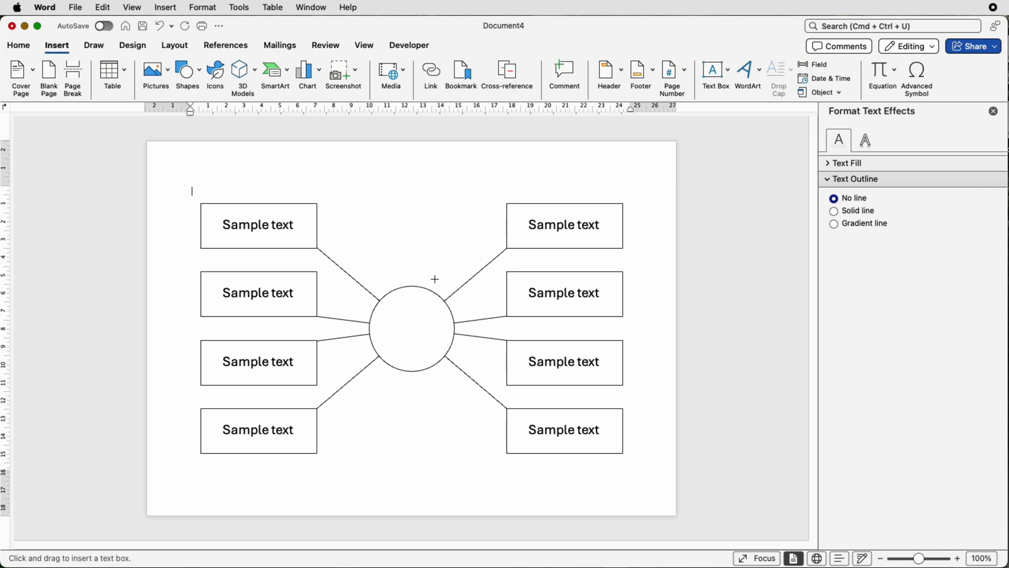
pyautogui.moveTo(384, 301); pyautogui.dragTo(448, 356)
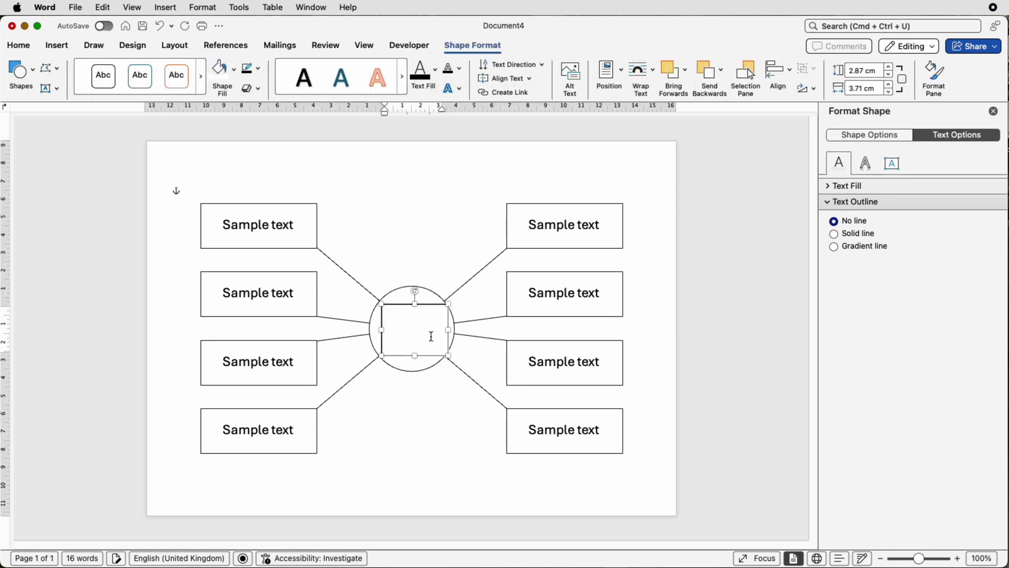
pyautogui.write('DEMO DIAGRAM')
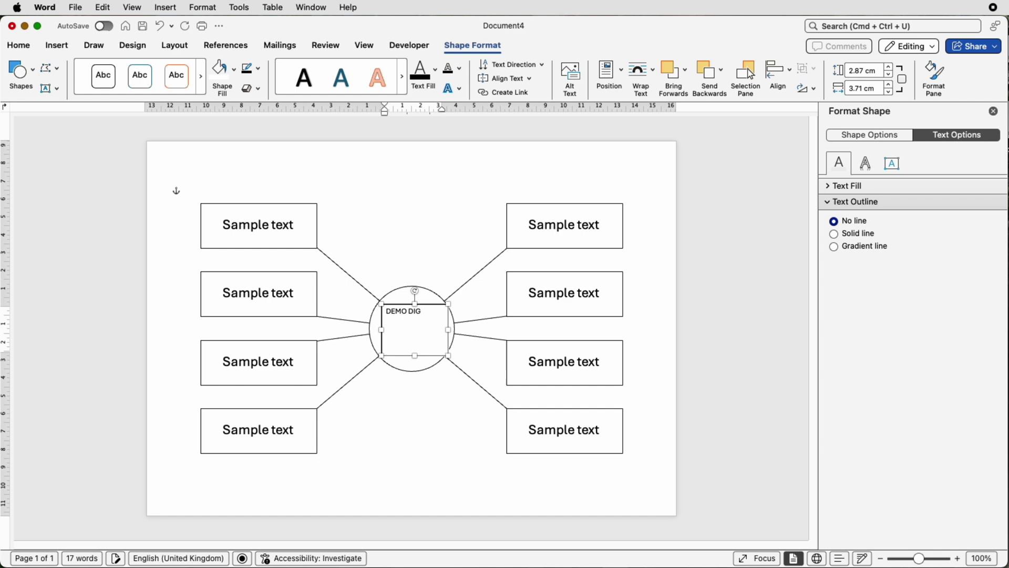
pyautogui.press('Escape')
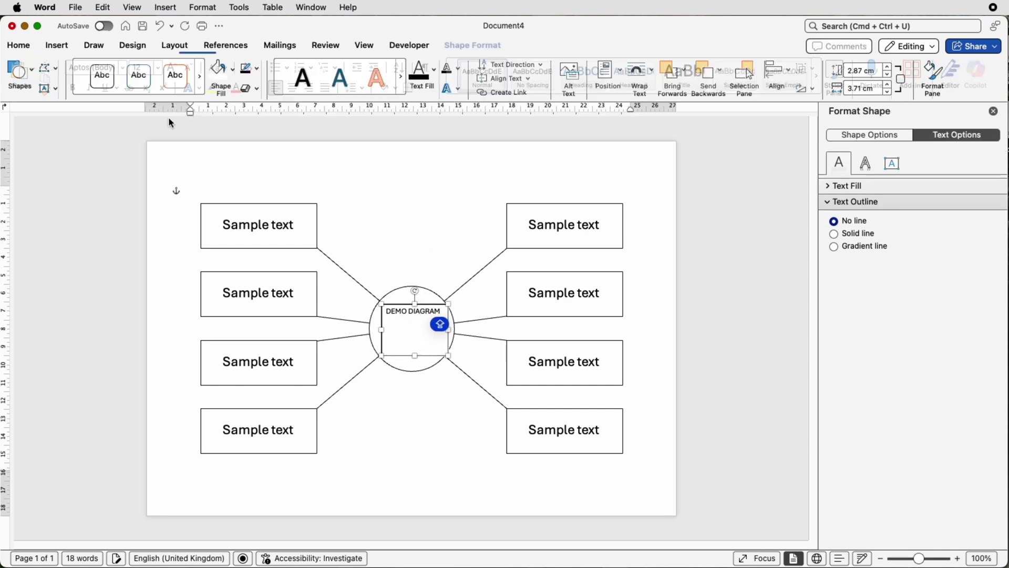
# - Set the DEMO DIAGRAM text to 20 pt and centre it
pyautogui.click(24, 46)
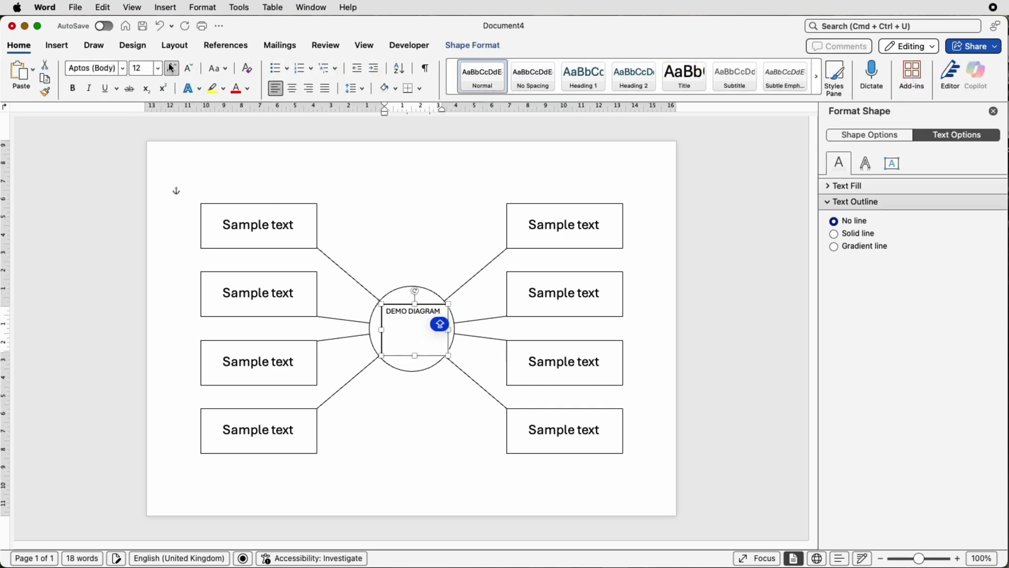
pyautogui.click(175, 68)
pyautogui.click(175, 68)
pyautogui.click(175, 69)
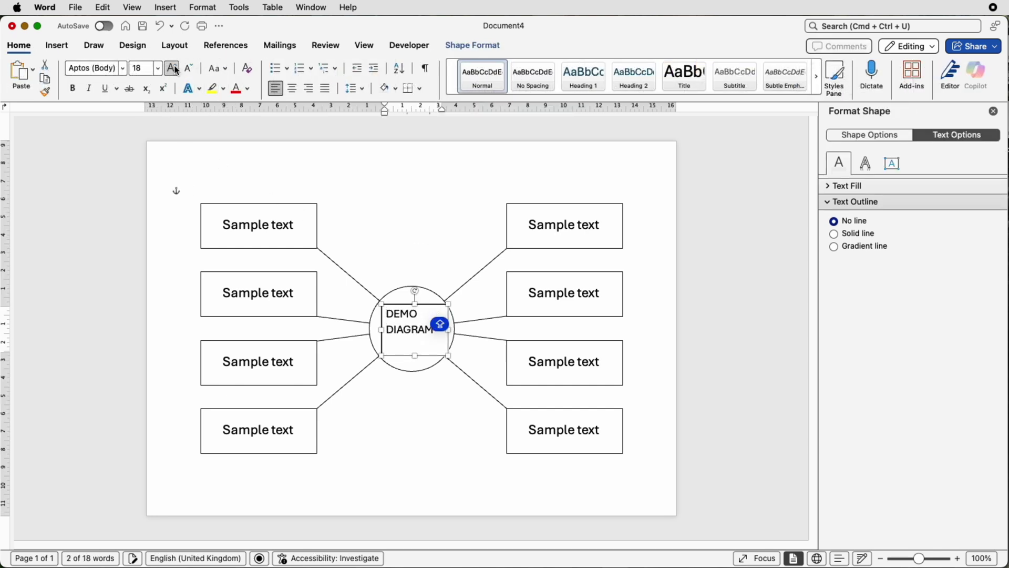
pyautogui.click(175, 69)
pyautogui.click(176, 69)
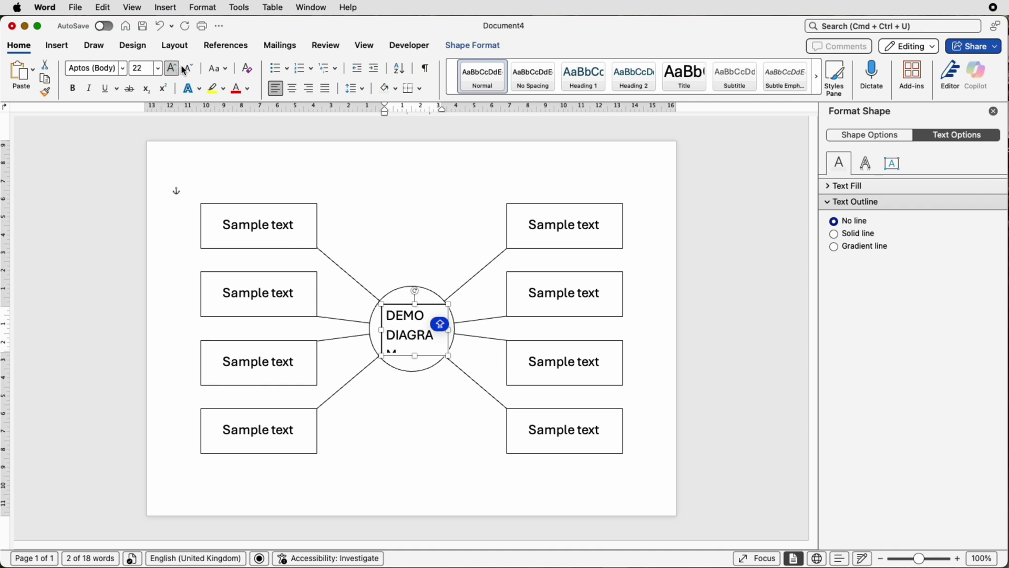
pyautogui.click(188, 68)
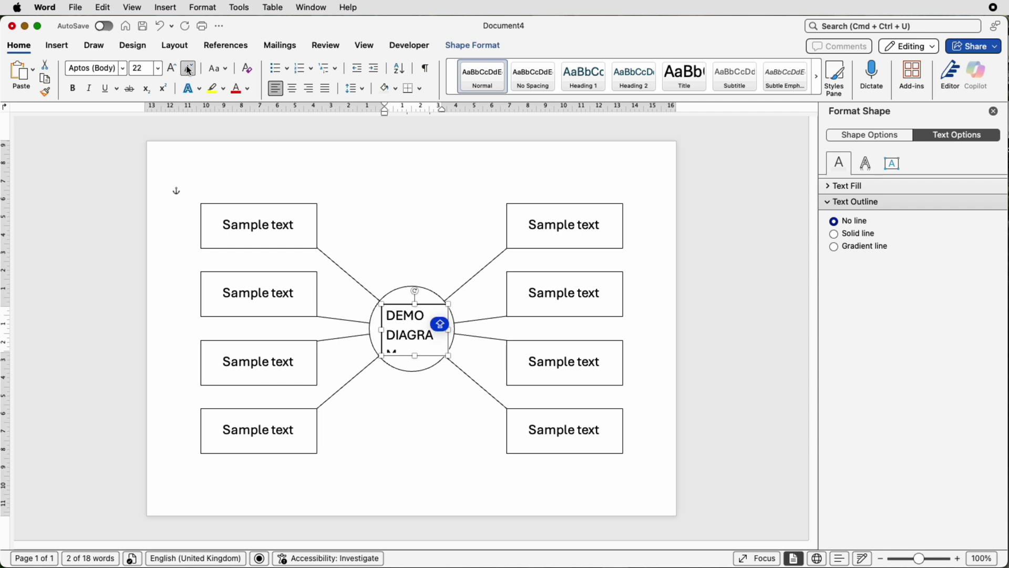
pyautogui.click(293, 88)
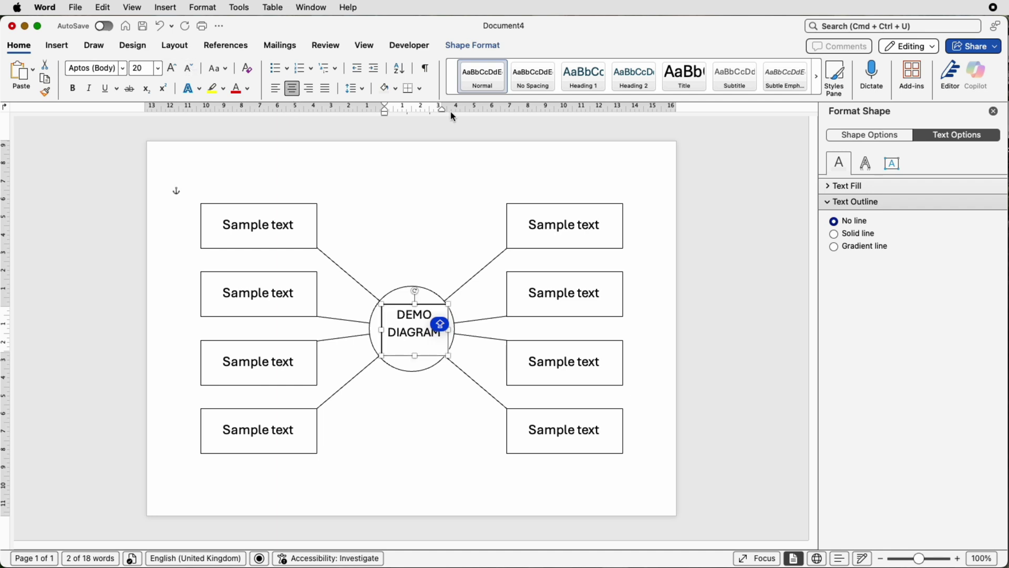
pyautogui.click(427, 236)
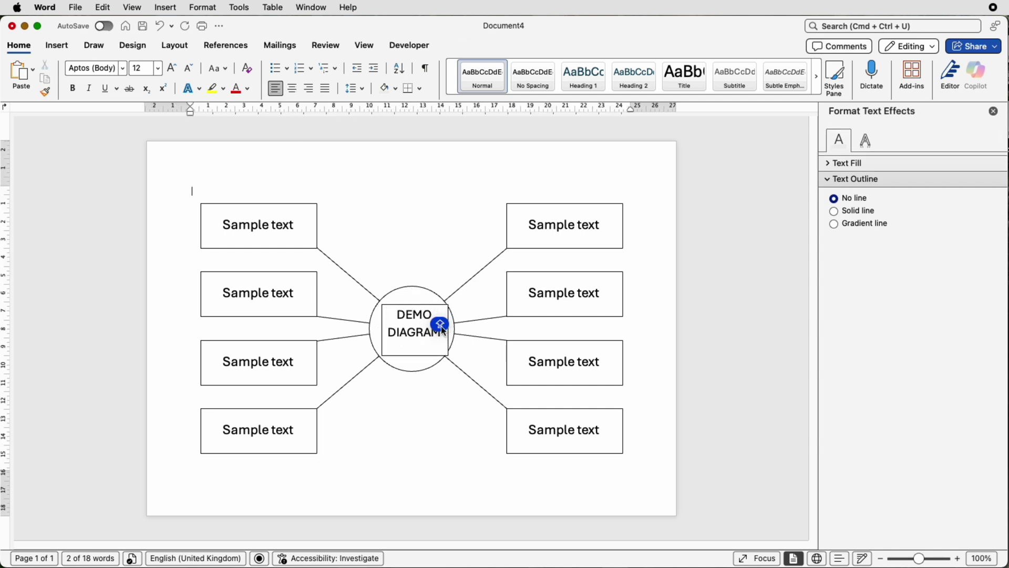
# - Give the DEMO DIAGRAM text box no outline and no fill, and shorten it to 2.07 cm tall
pyautogui.click(409, 310)
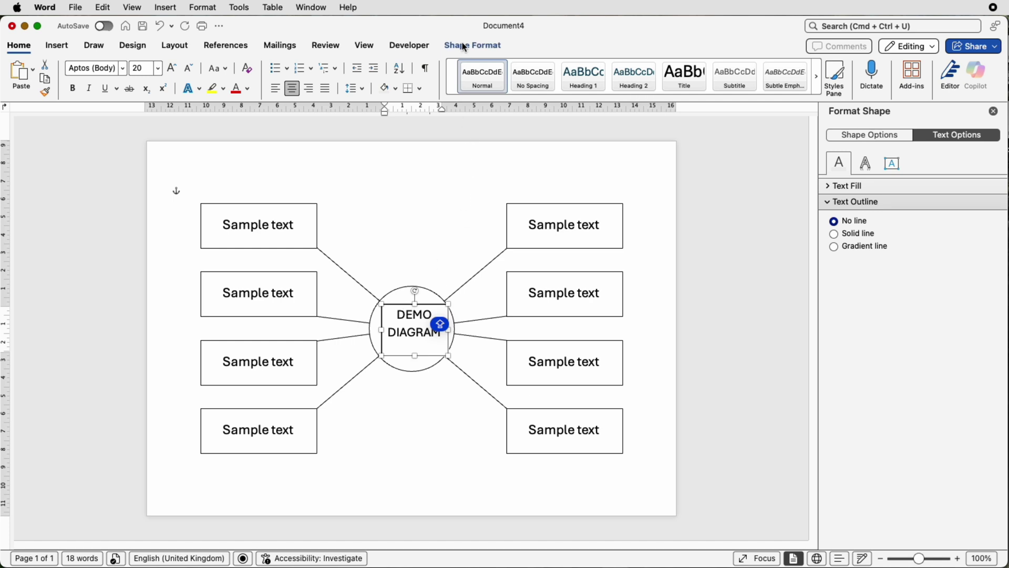
pyautogui.click(464, 46)
pyautogui.click(258, 70)
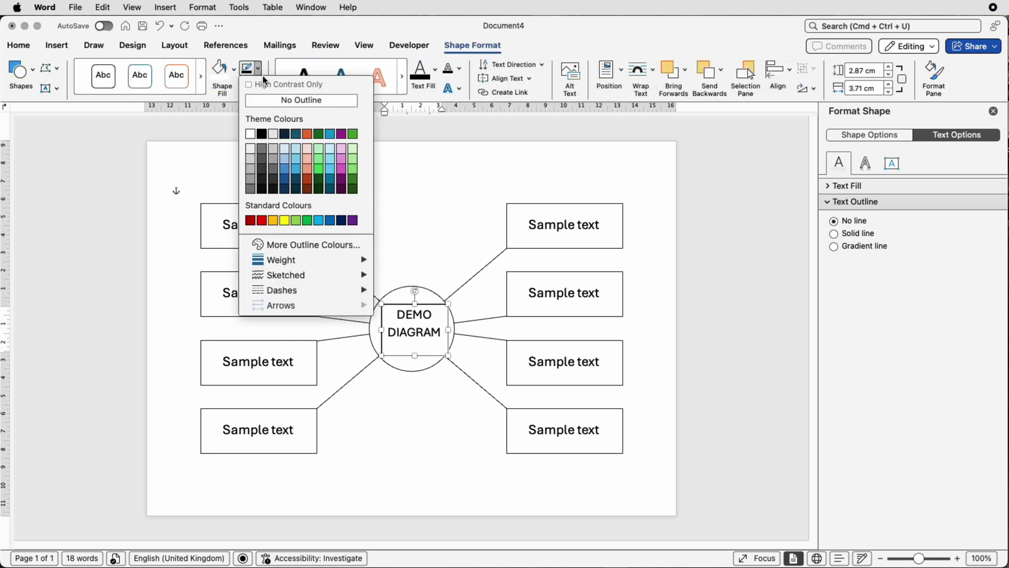
pyautogui.click(267, 103)
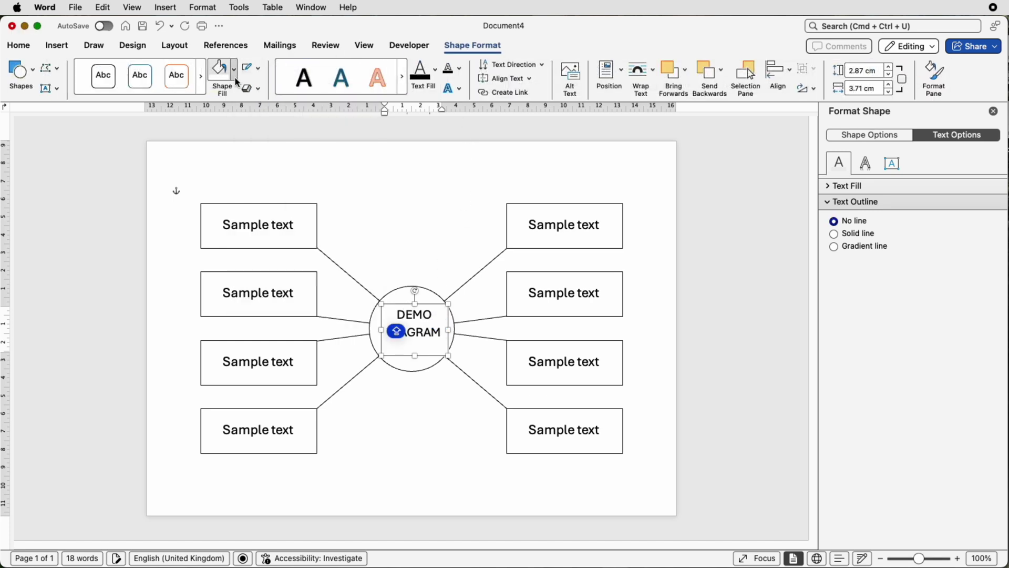
pyautogui.click(236, 82)
pyautogui.click(237, 106)
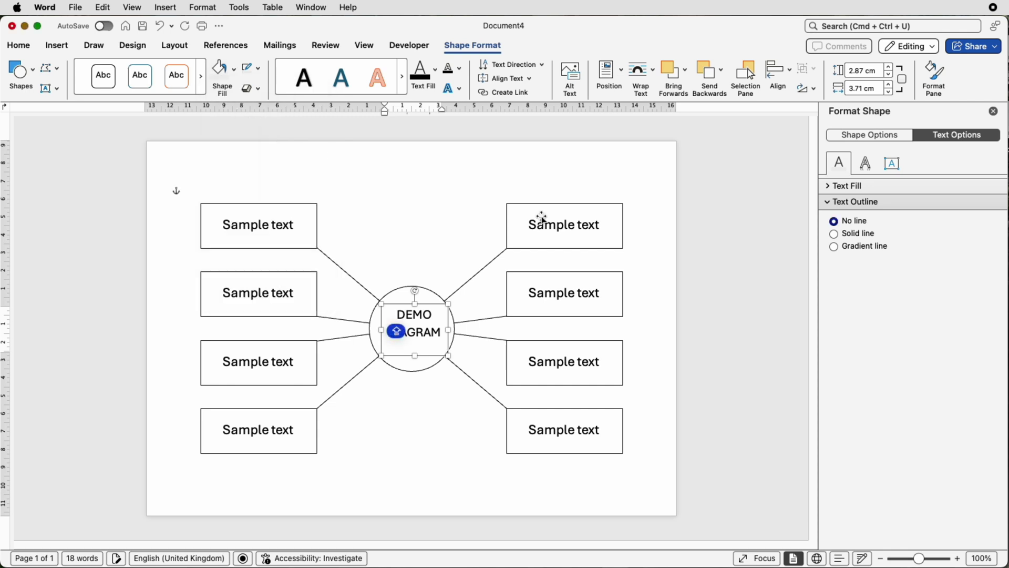
pyautogui.moveTo(415, 356); pyautogui.dragTo(415, 341)
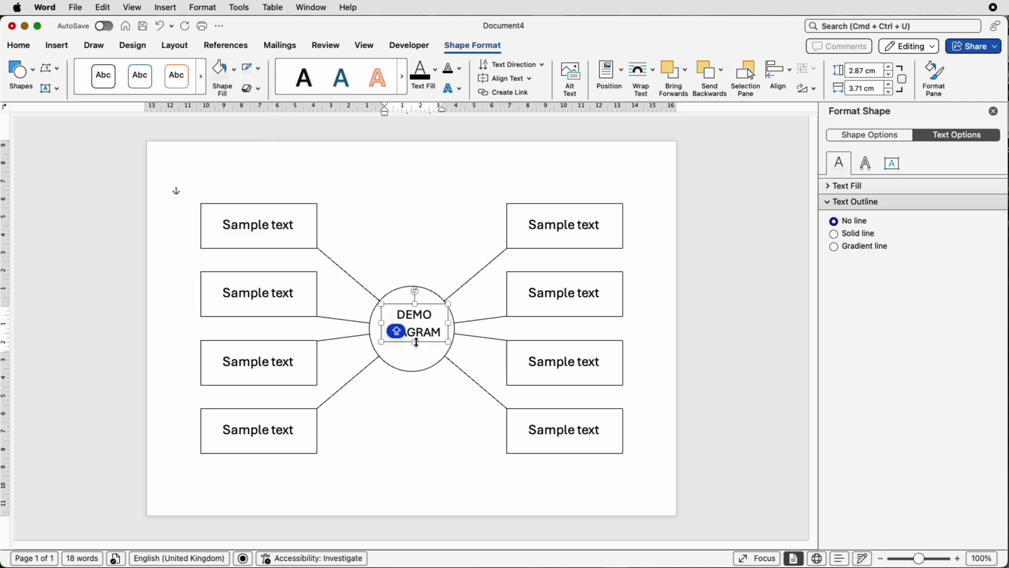
# - Align the DEMO DIAGRAM text box to centre and middle of the circle
pyautogui.keyDown('shift'); pyautogui.click(425, 368); pyautogui.keyUp('shift')
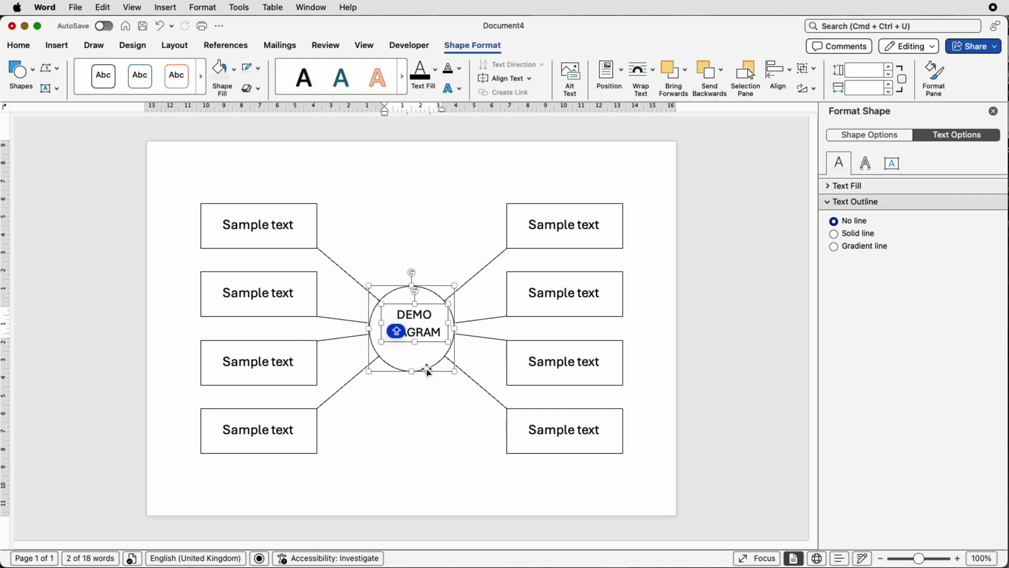
pyautogui.click(790, 71)
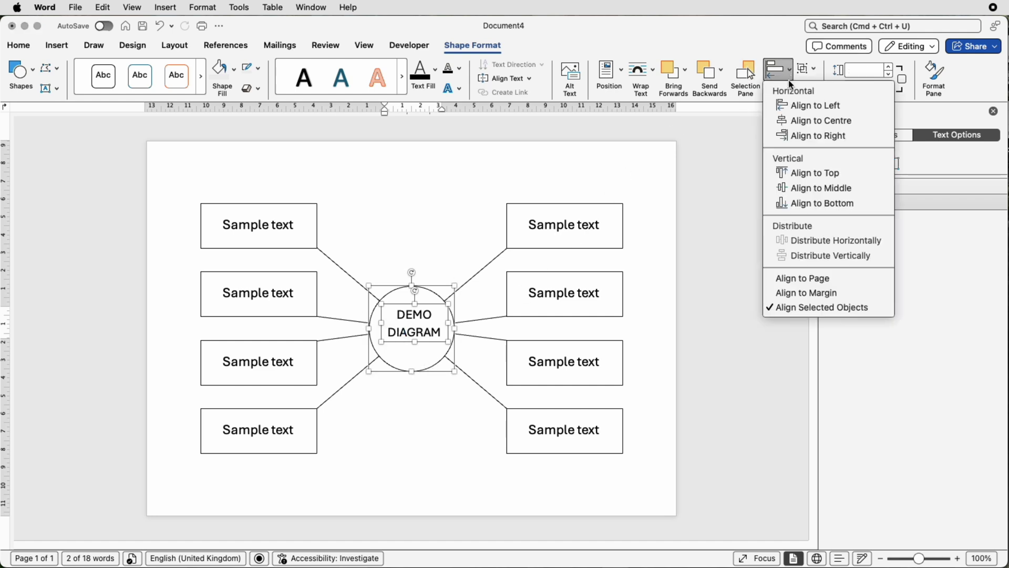
pyautogui.click(795, 122)
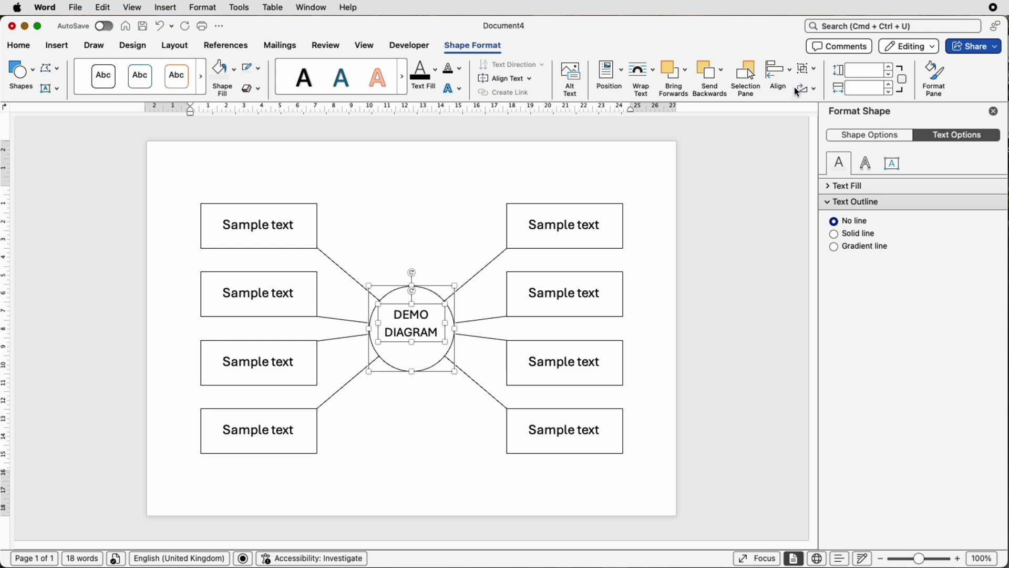
pyautogui.click(788, 71)
pyautogui.click(800, 192)
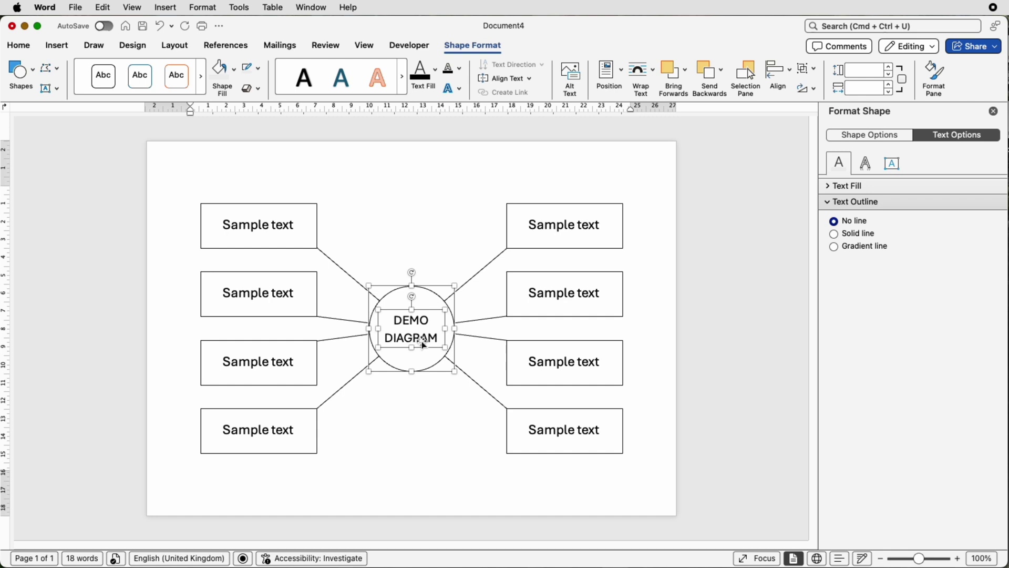
pyautogui.click(441, 236)
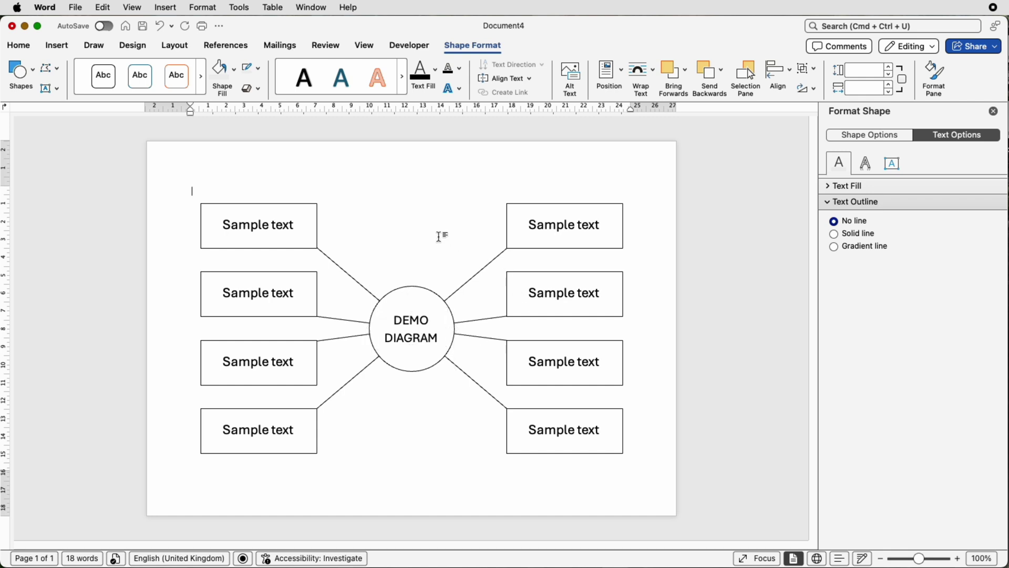
# - Click into the DEMO DIAGRAM text to edit it, then deselect
pyautogui.click(419, 341)
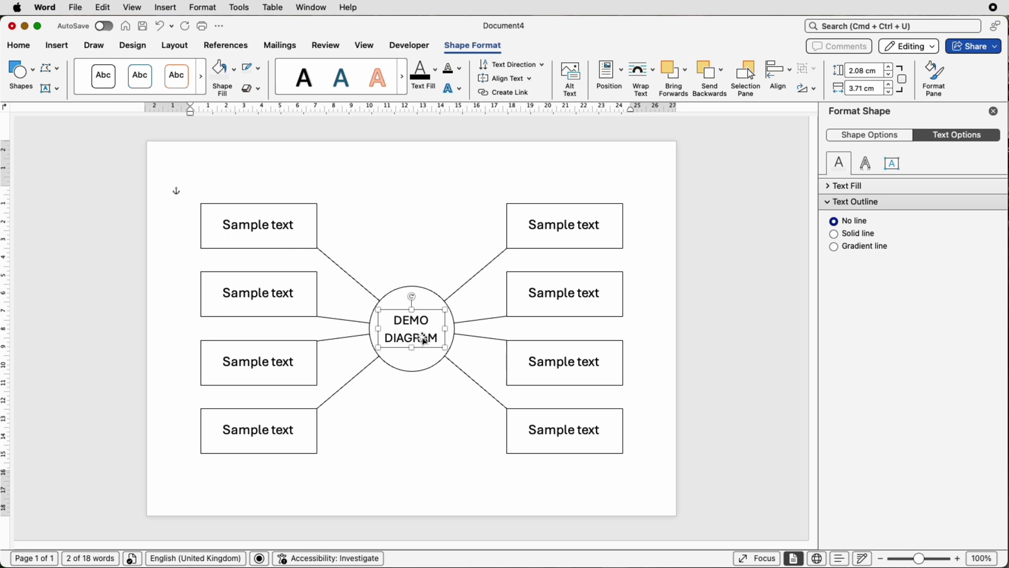
pyautogui.click(424, 341)
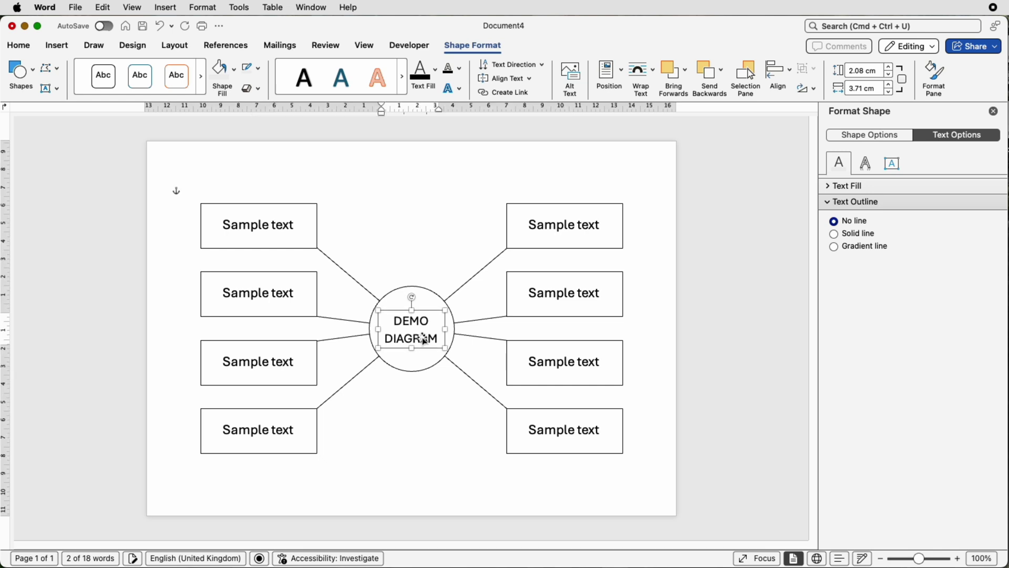
pyautogui.press('capslock')
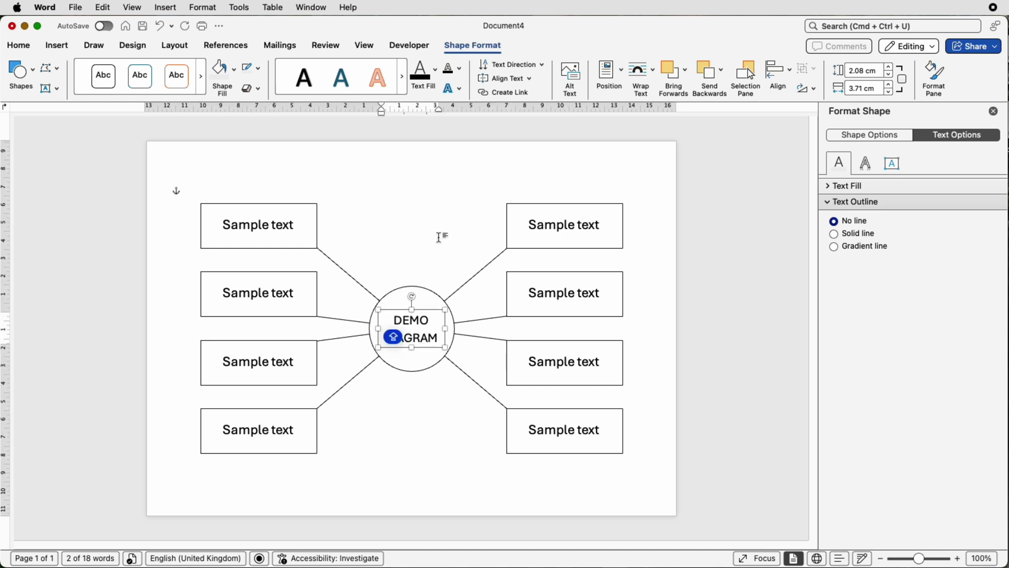
pyautogui.click(441, 237)
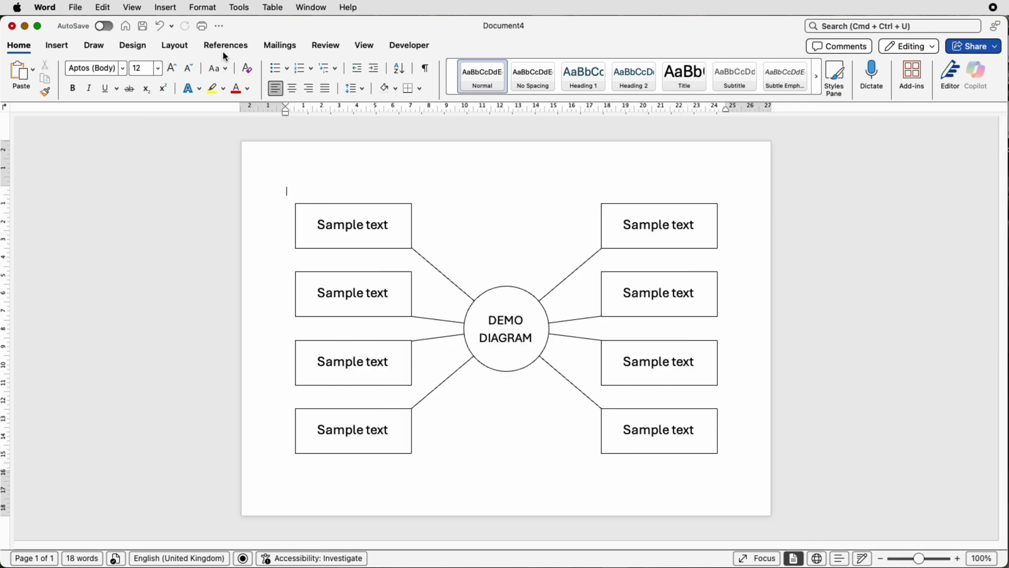
pyautogui.click(76, 8)
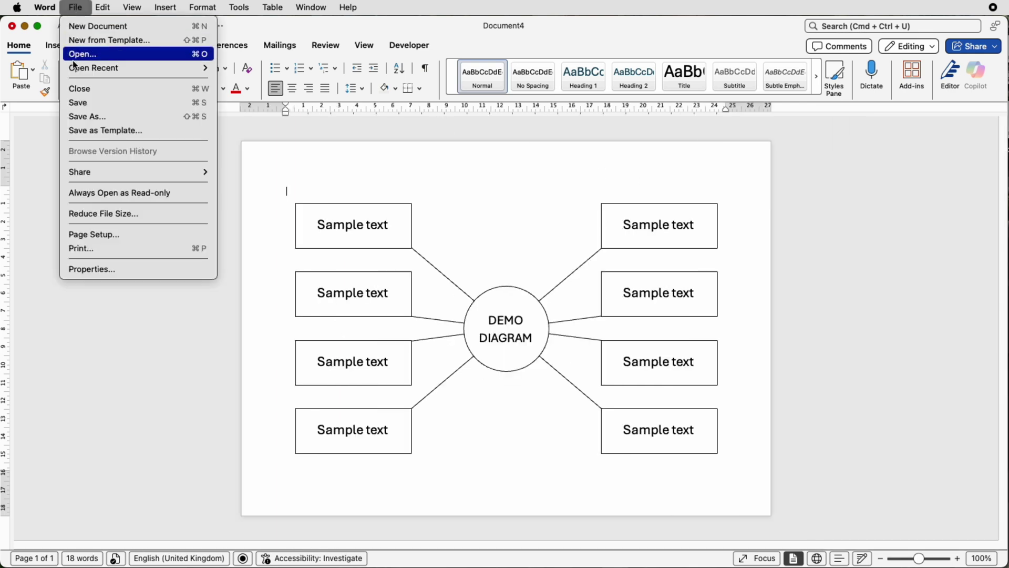
pyautogui.click(81, 105)
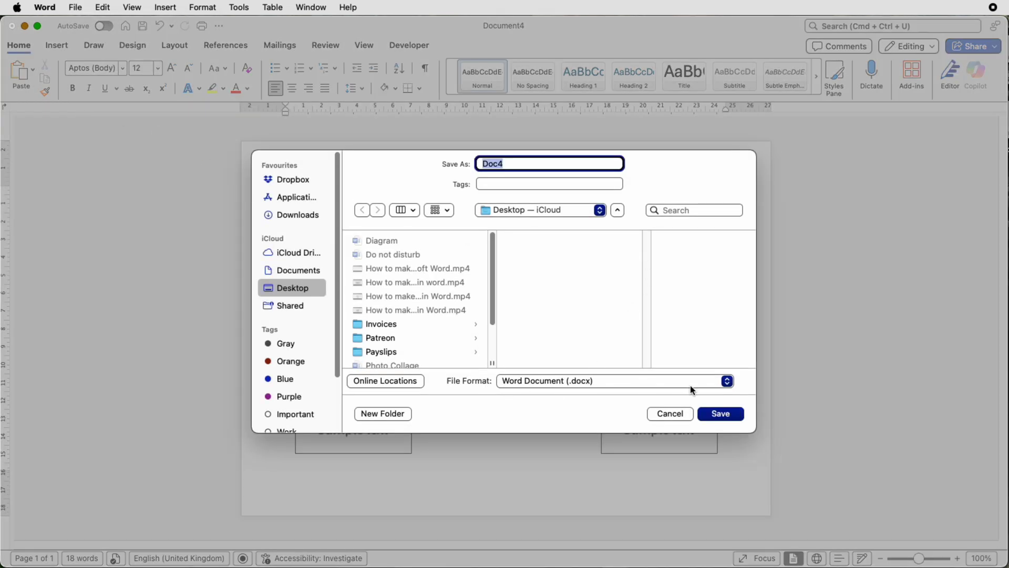
pyautogui.click(727, 382)
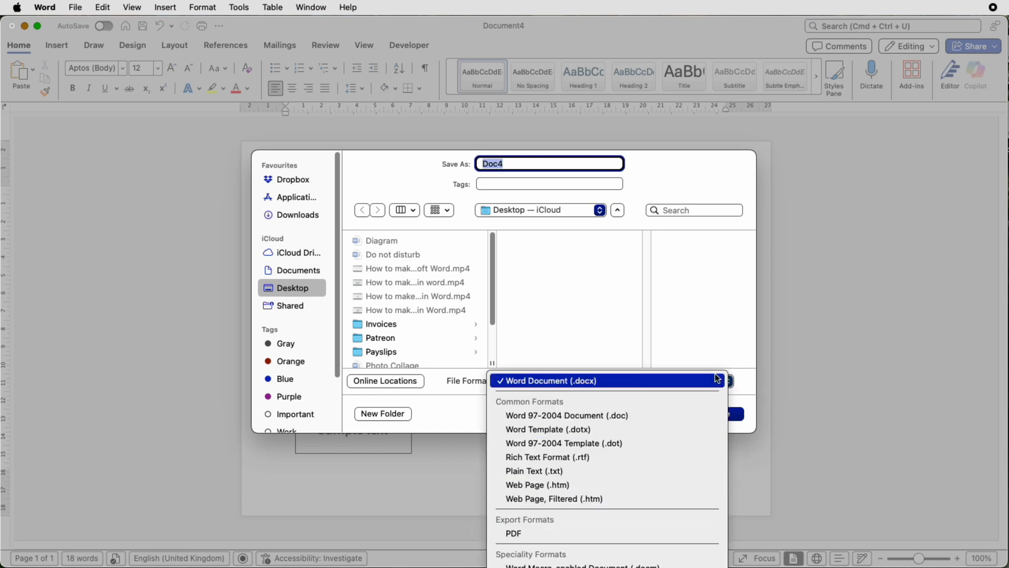
pyautogui.click(836, 219)
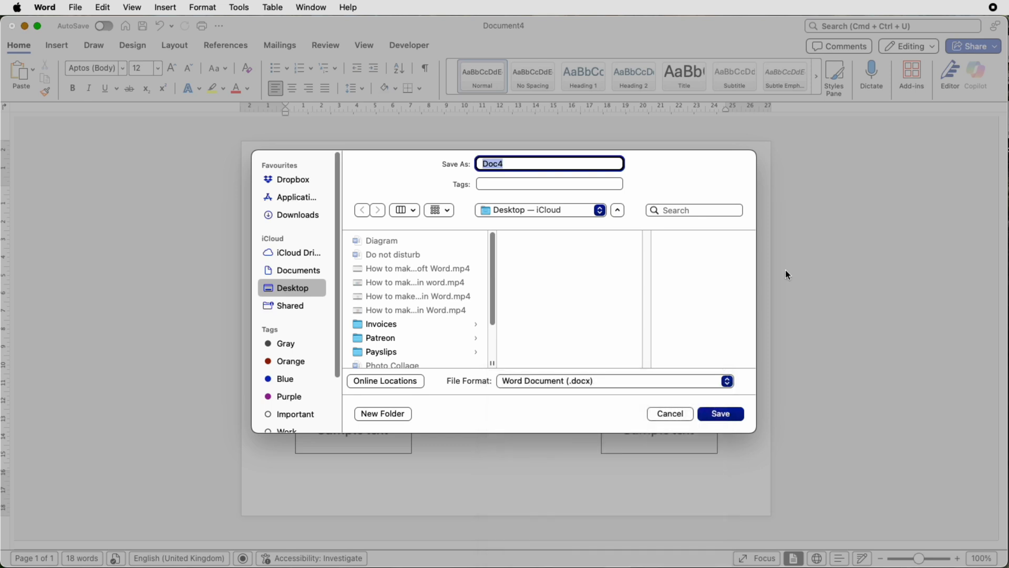
pyautogui.click(669, 413)
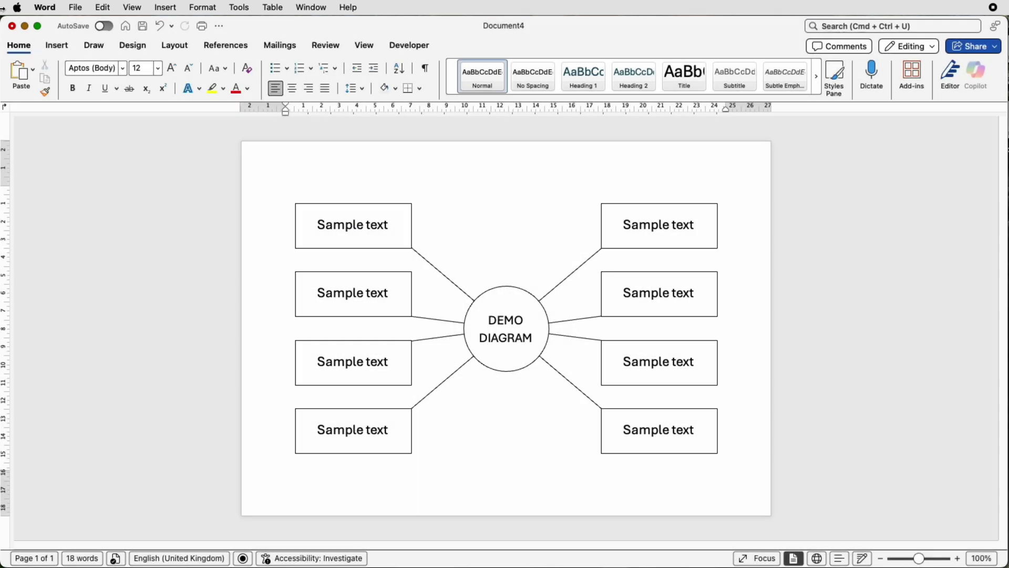
pyautogui.click(75, 7)
pyautogui.click(84, 130)
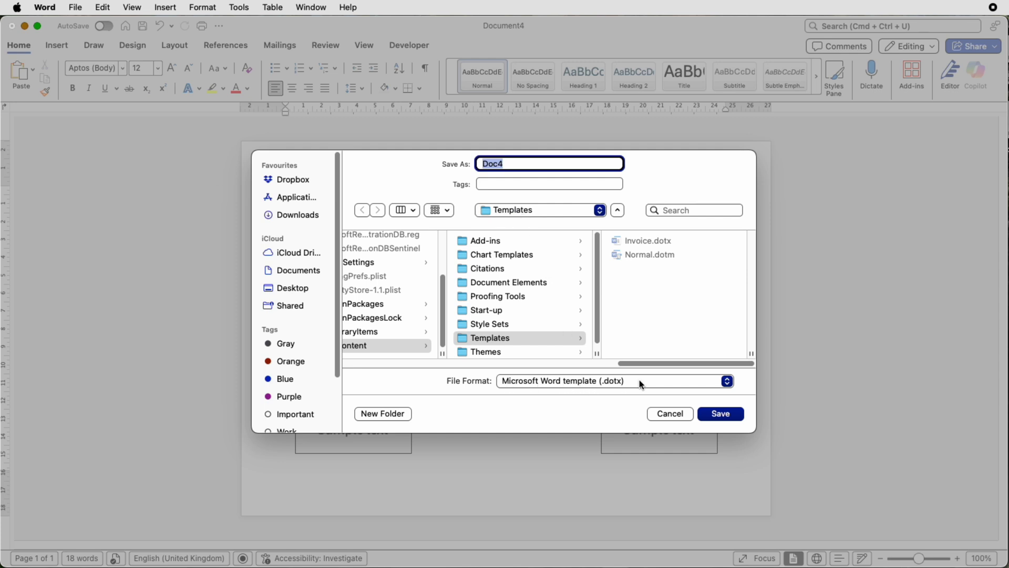
pyautogui.click(658, 414)
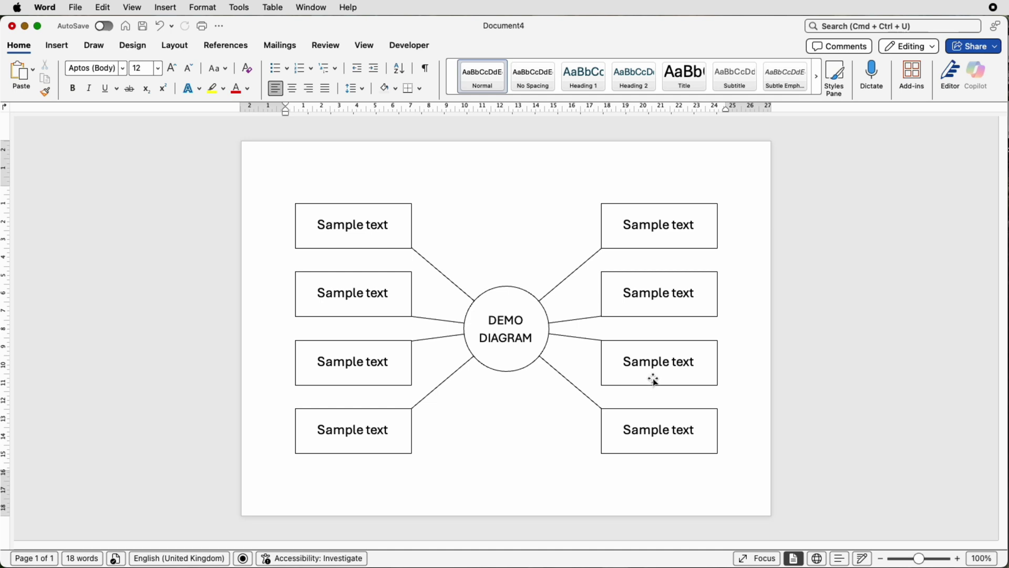